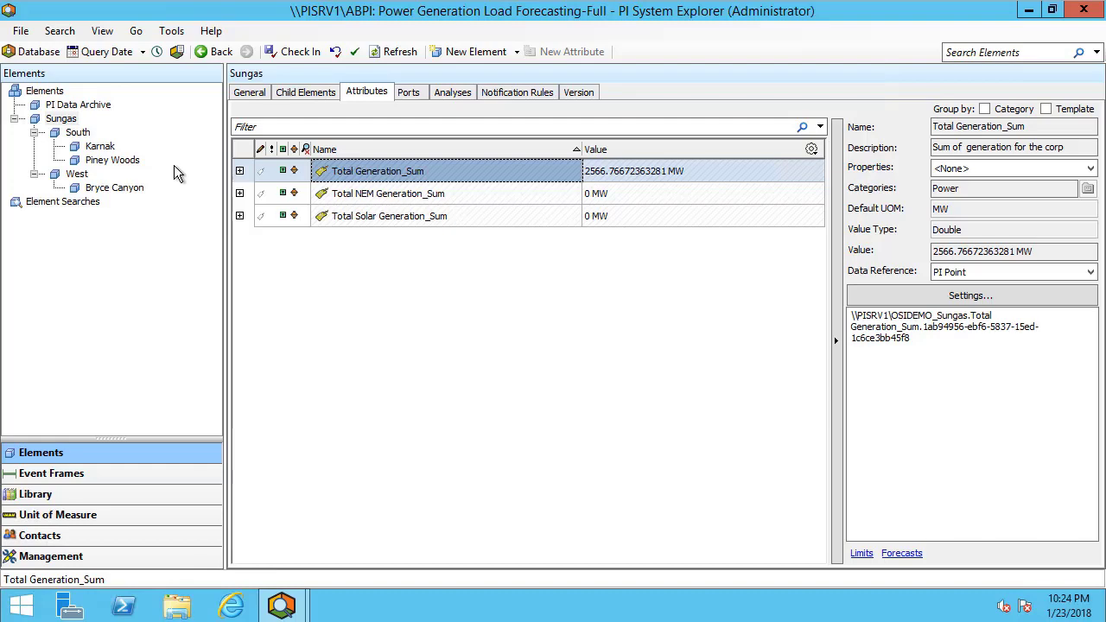
- Check Karnak's Total Power Generation Actual, then view Piney Woods and Bryce Canyon (844.13 MW)
left_click(99, 146)
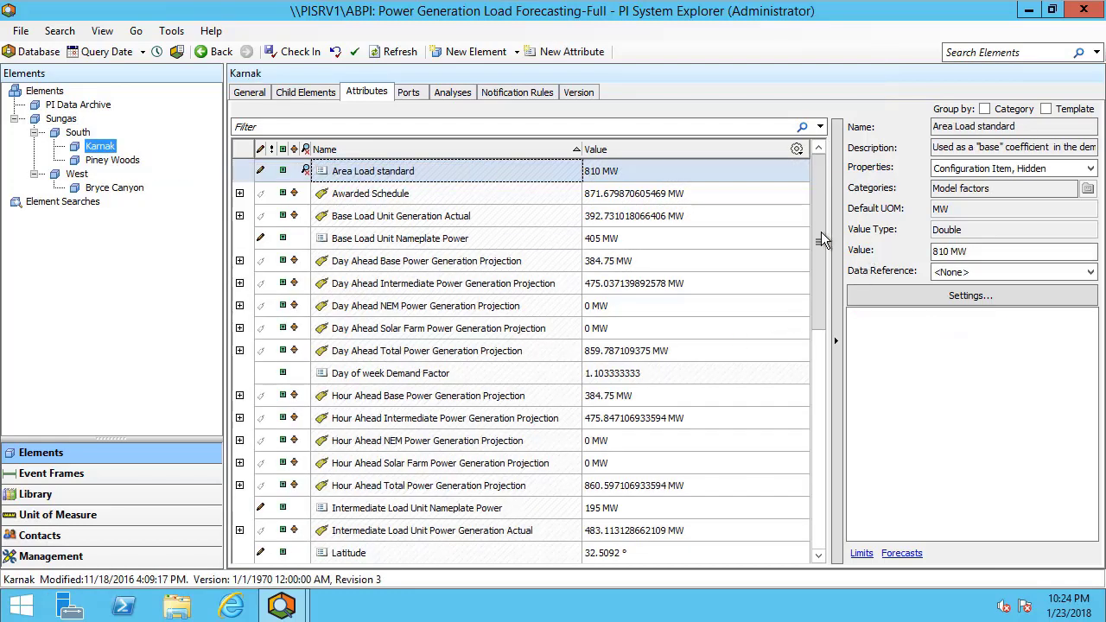
left_click_drag(815, 230, 414, 541)
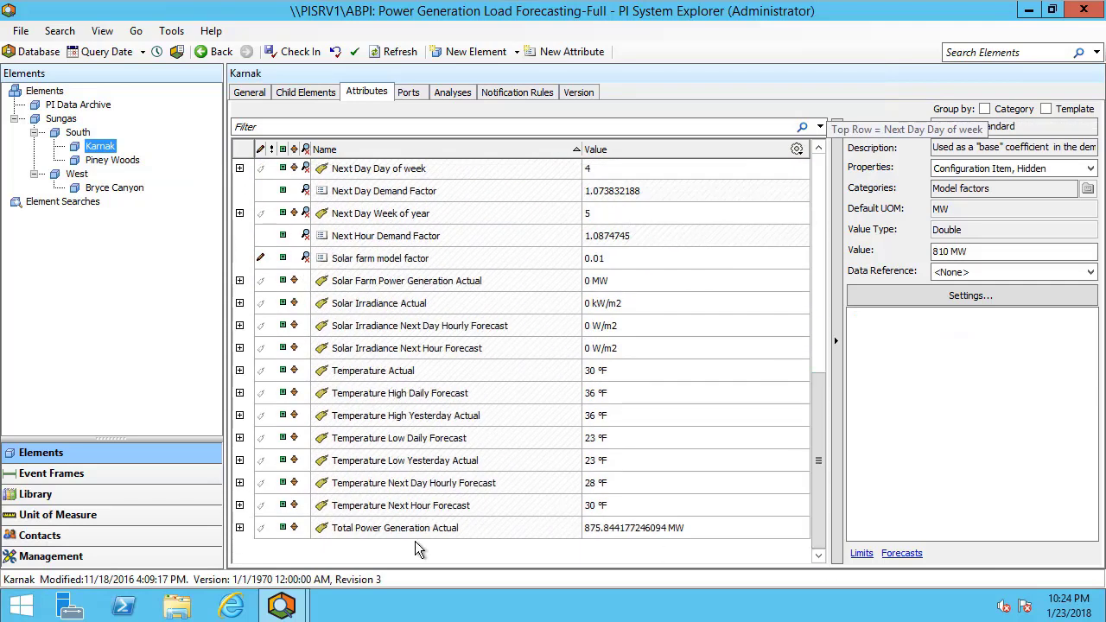
left_click(467, 531)
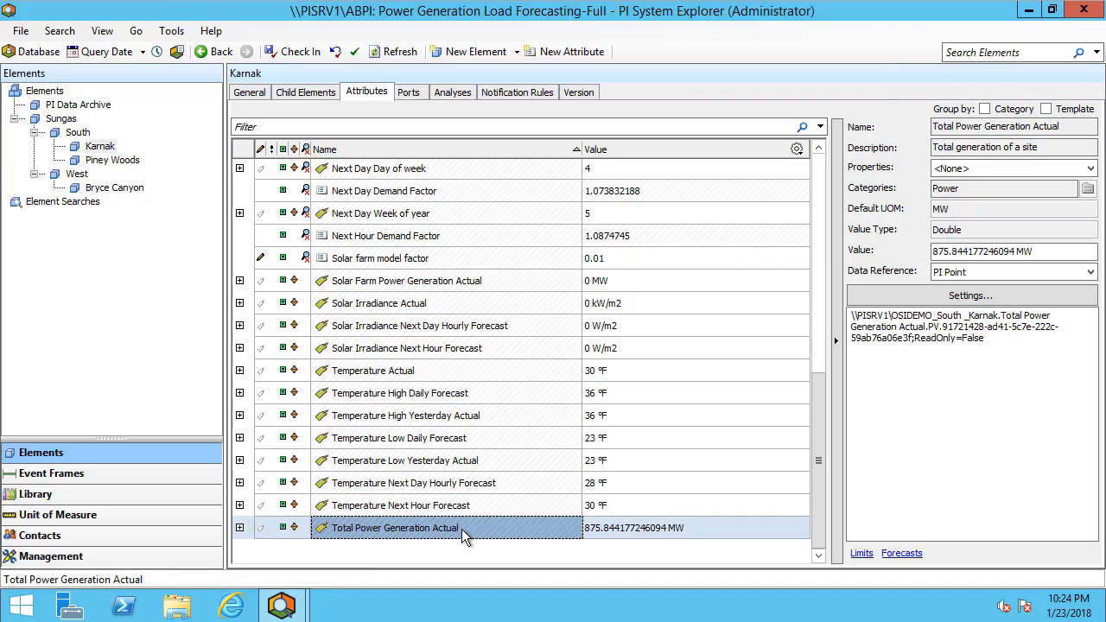
left_click(116, 161)
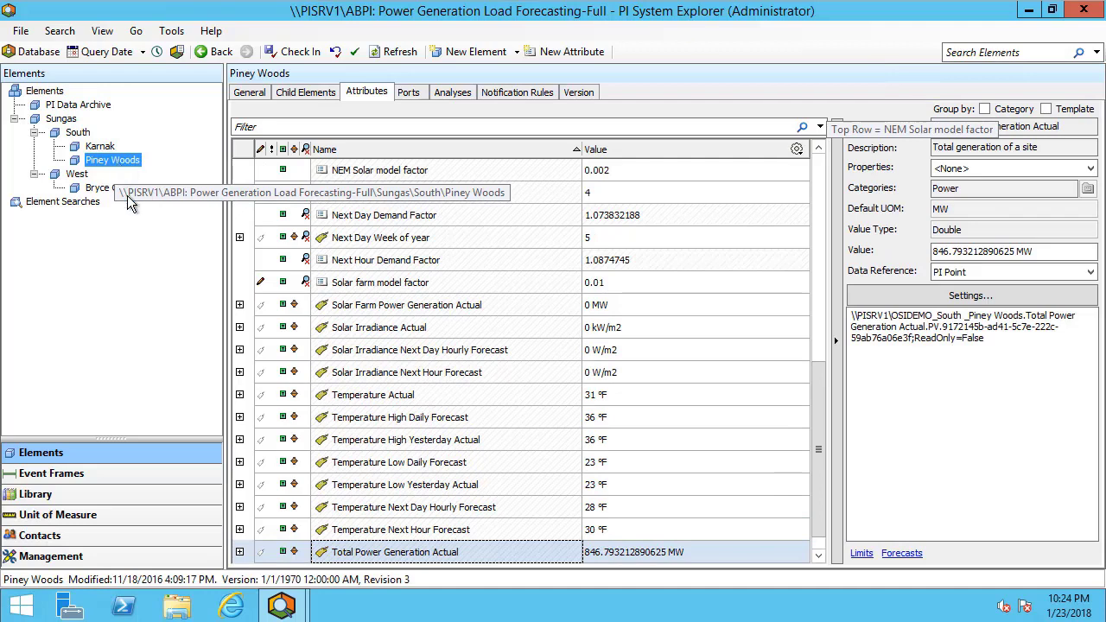
left_click(114, 186)
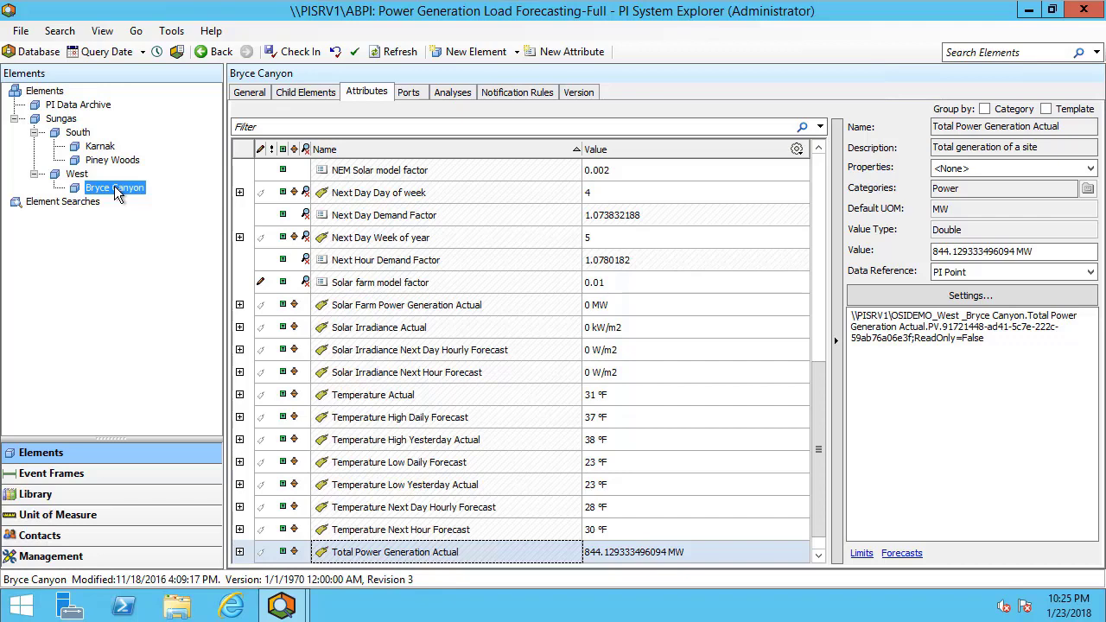
- Compare West and South region totals (South 1722.64 MW) with Bryce Canyon and Karnak values
left_click(103, 186)
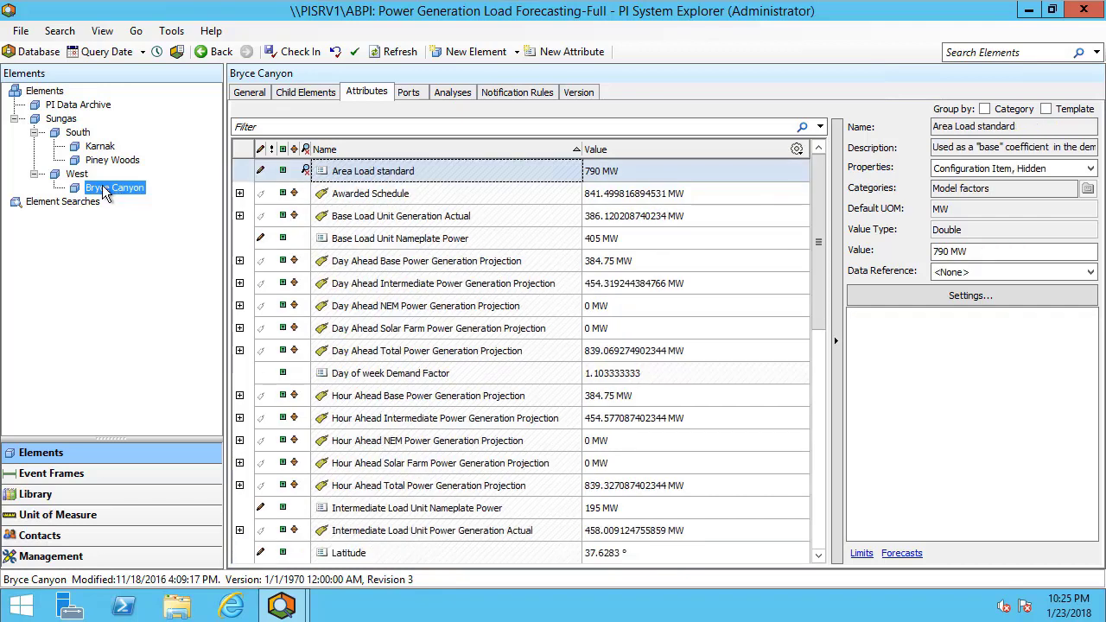
left_click(77, 176)
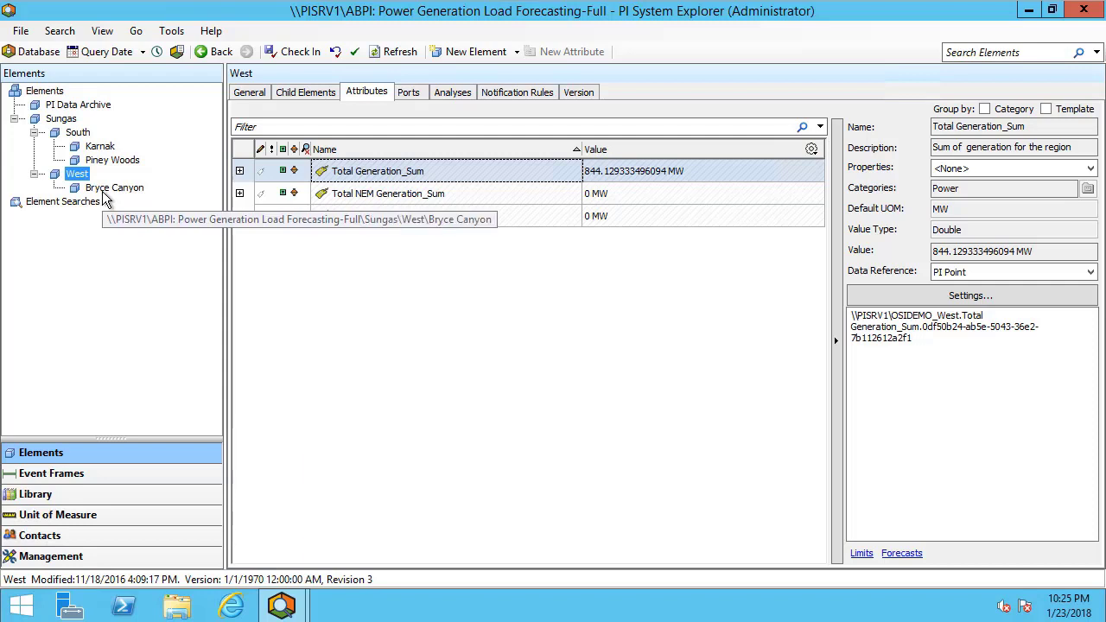
left_click(104, 195)
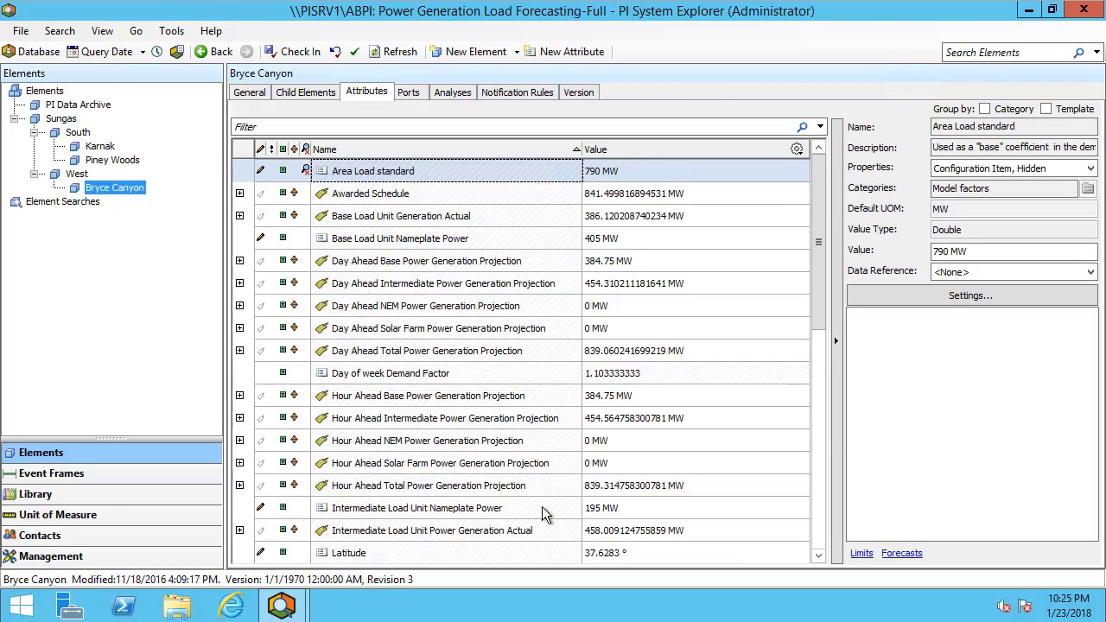
left_click_drag(820, 296, 817, 559)
left_click(633, 528)
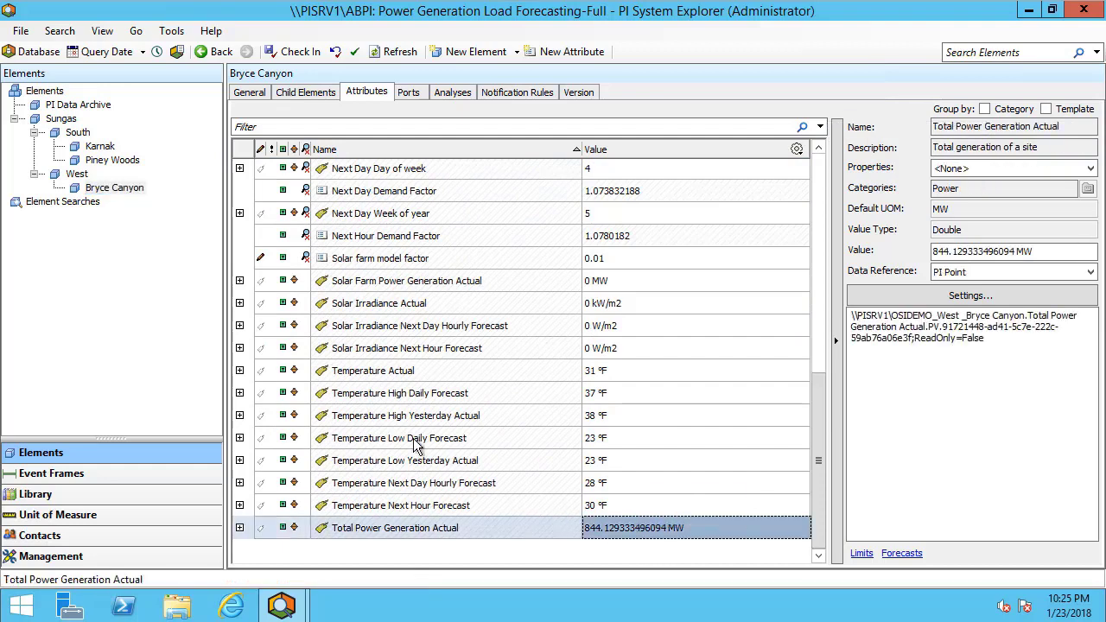
left_click(76, 174)
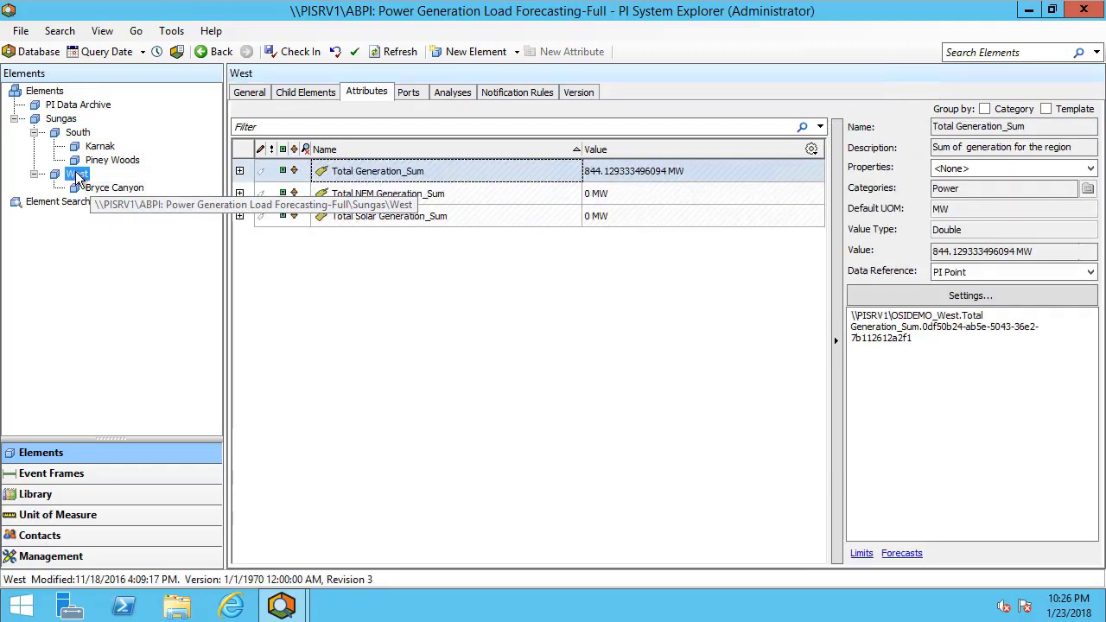
left_click(78, 132)
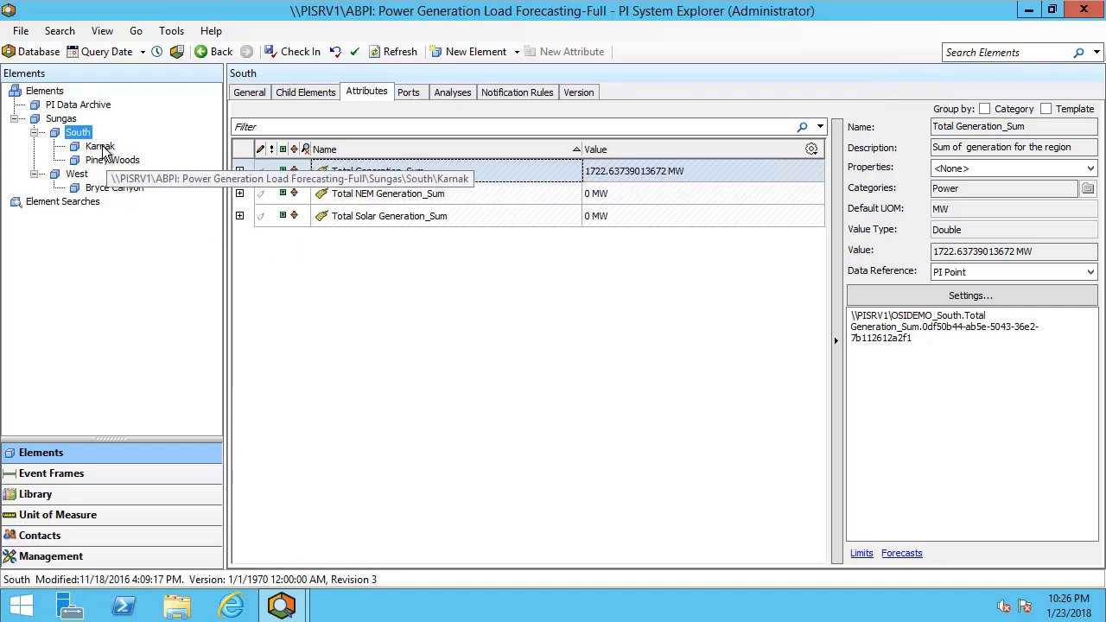
left_click(100, 147)
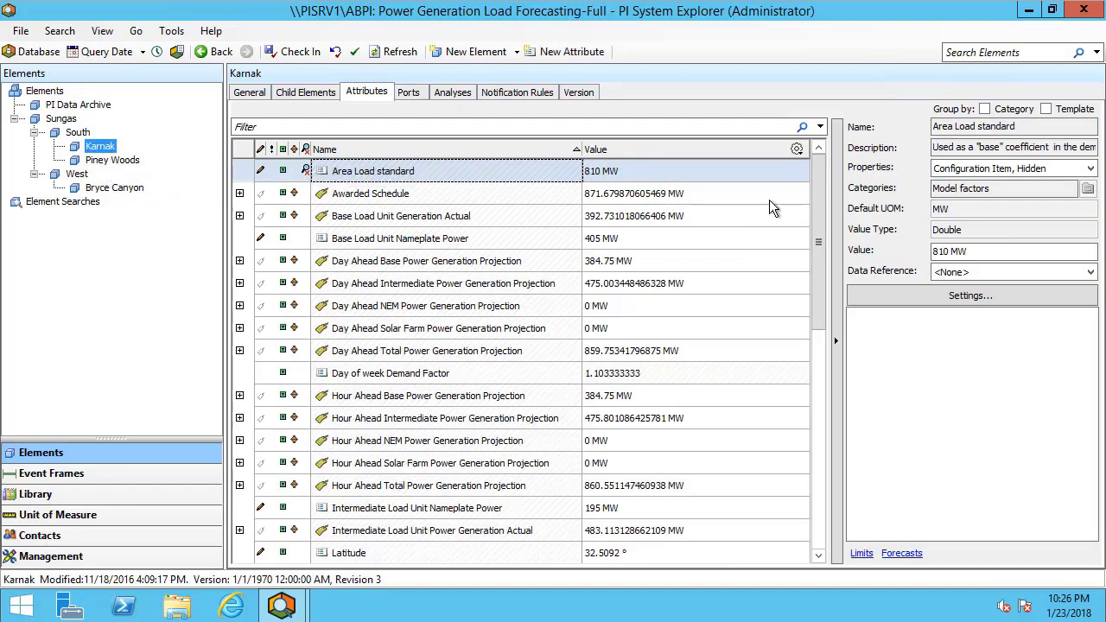
left_click_drag(819, 195, 781, 558)
left_click(697, 531)
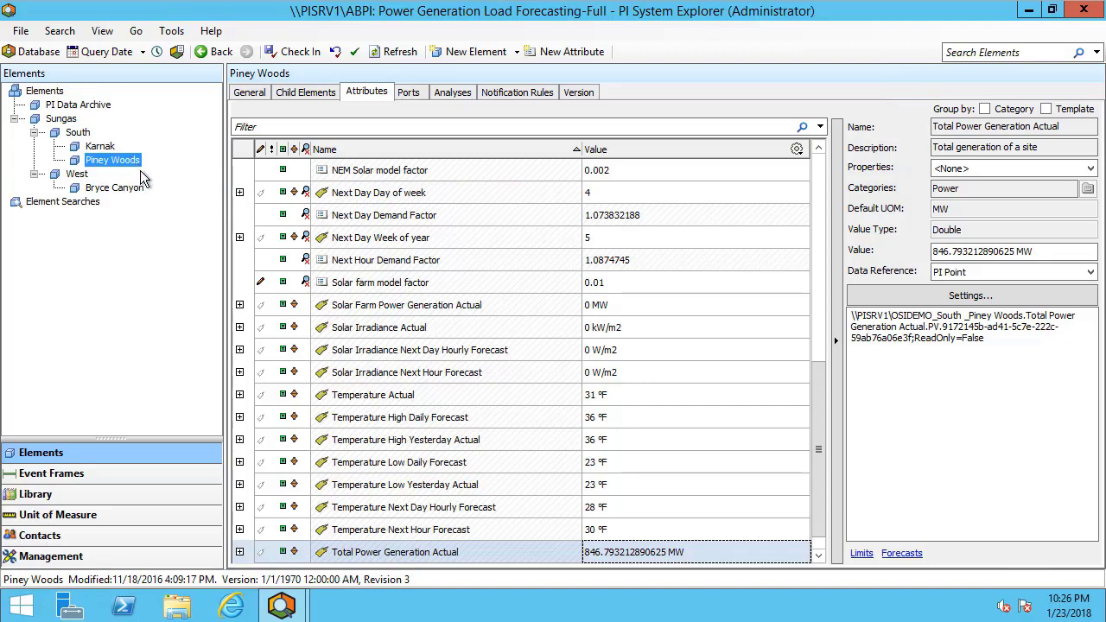
- Select Sungas and view its three rollup analyses, including Total Generation
left_click(60, 120)
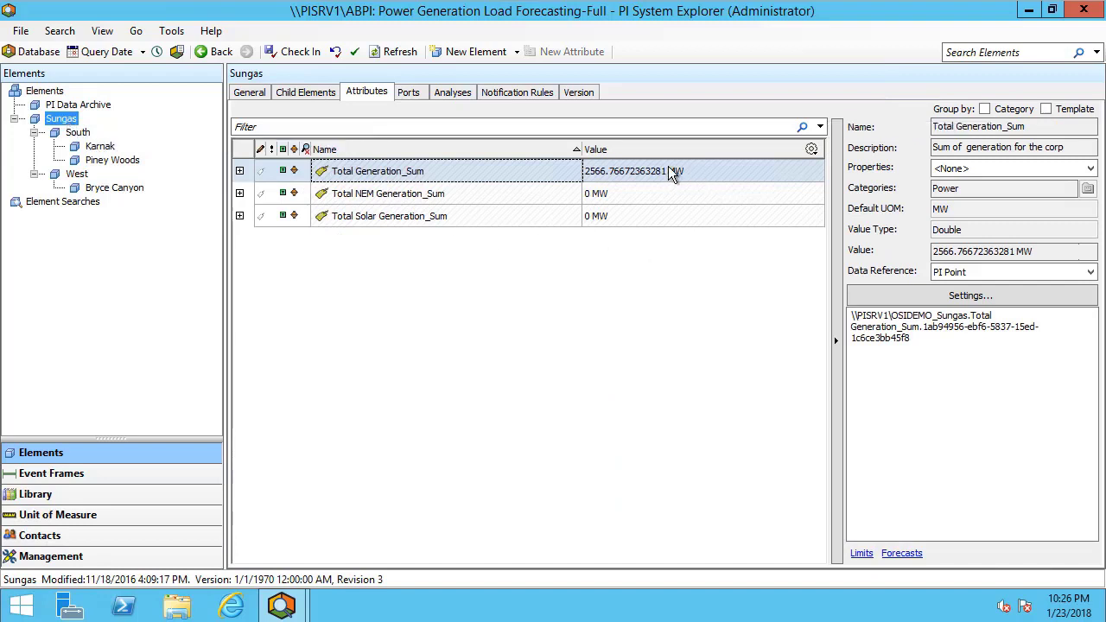
mouse_move(682, 176)
left_click(450, 92)
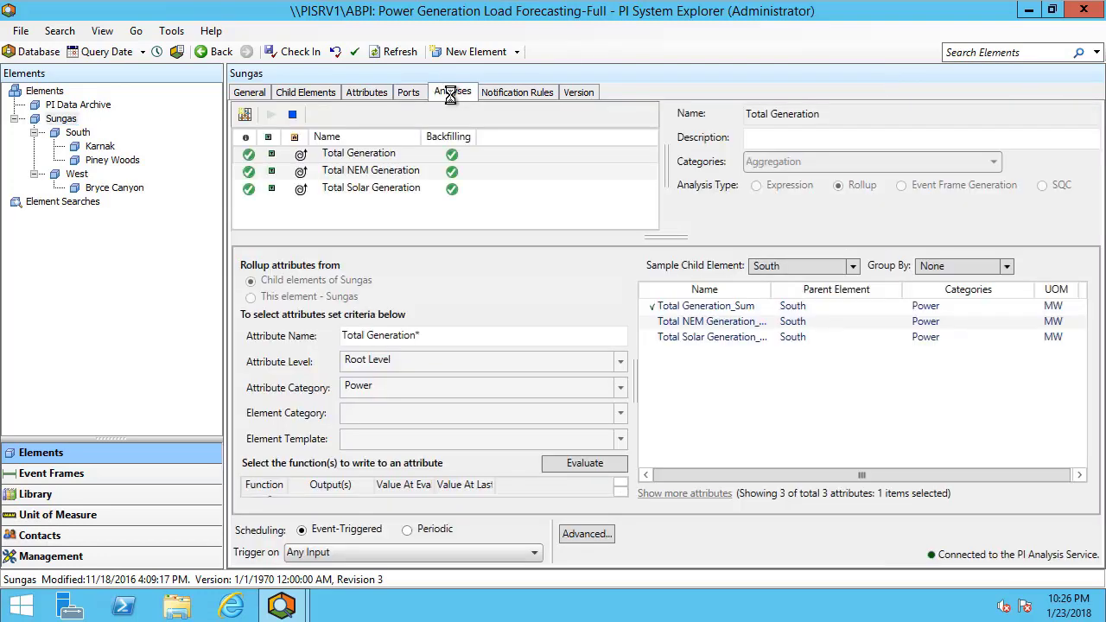
- Select the Total Generation rollup and widen its criteria fields to see matched Power attributes
left_click(388, 153)
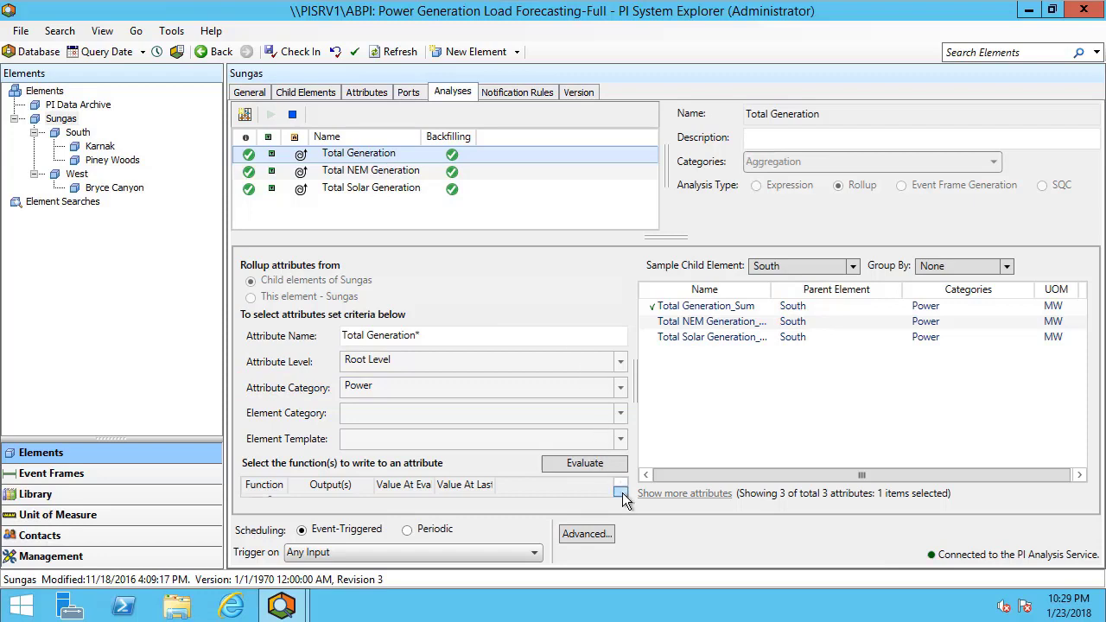
left_click(636, 387)
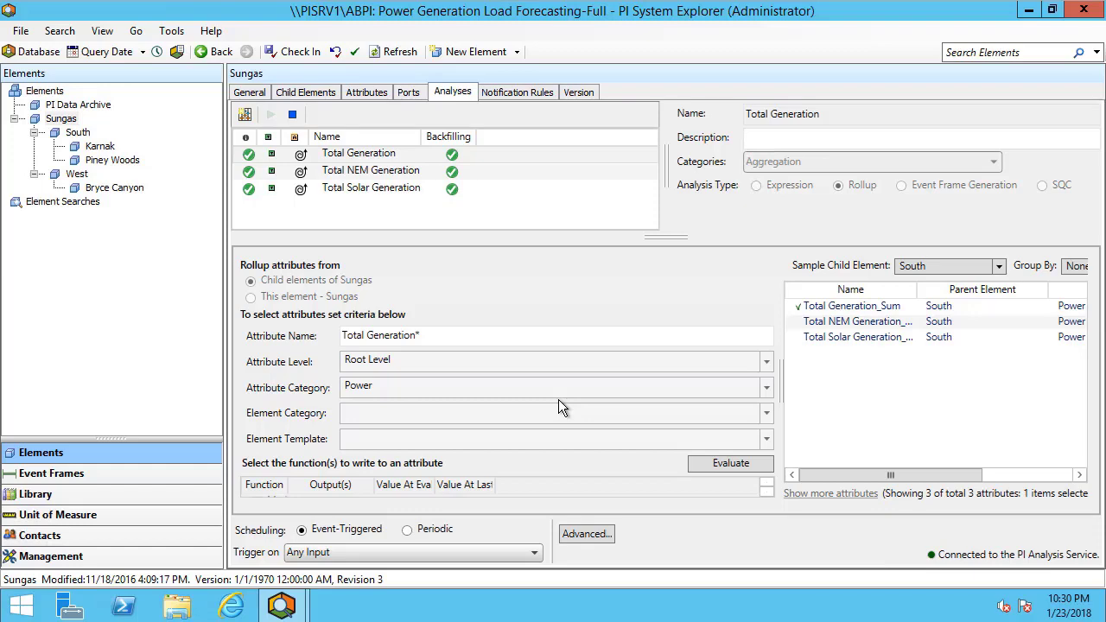
- Select South in the Elements tree to view its rollup analysis
left_click(78, 132)
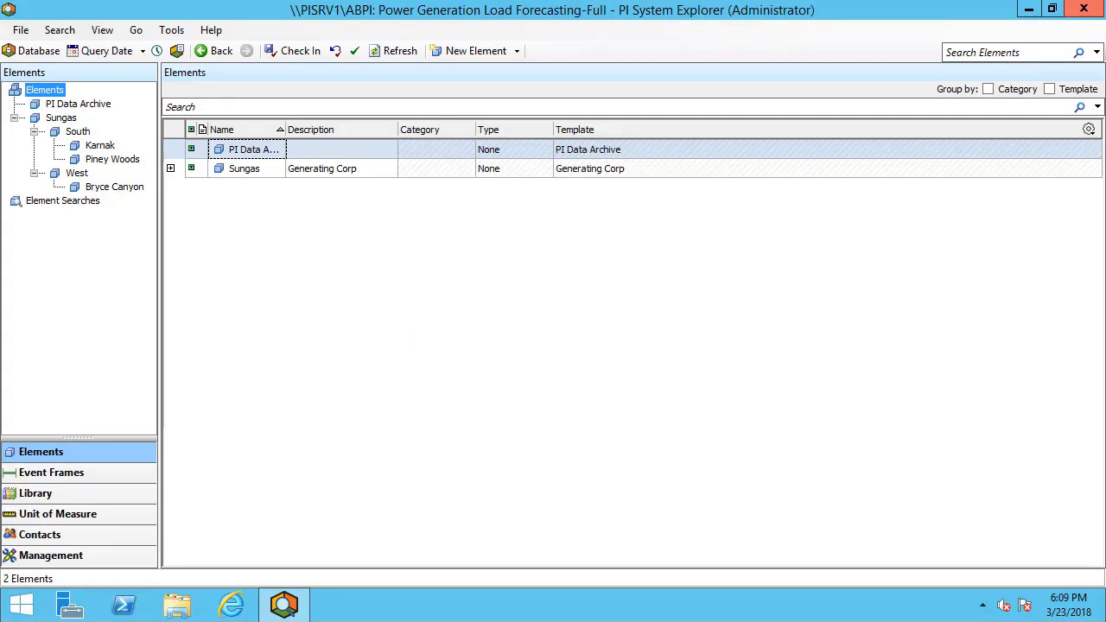
left_click(34, 52)
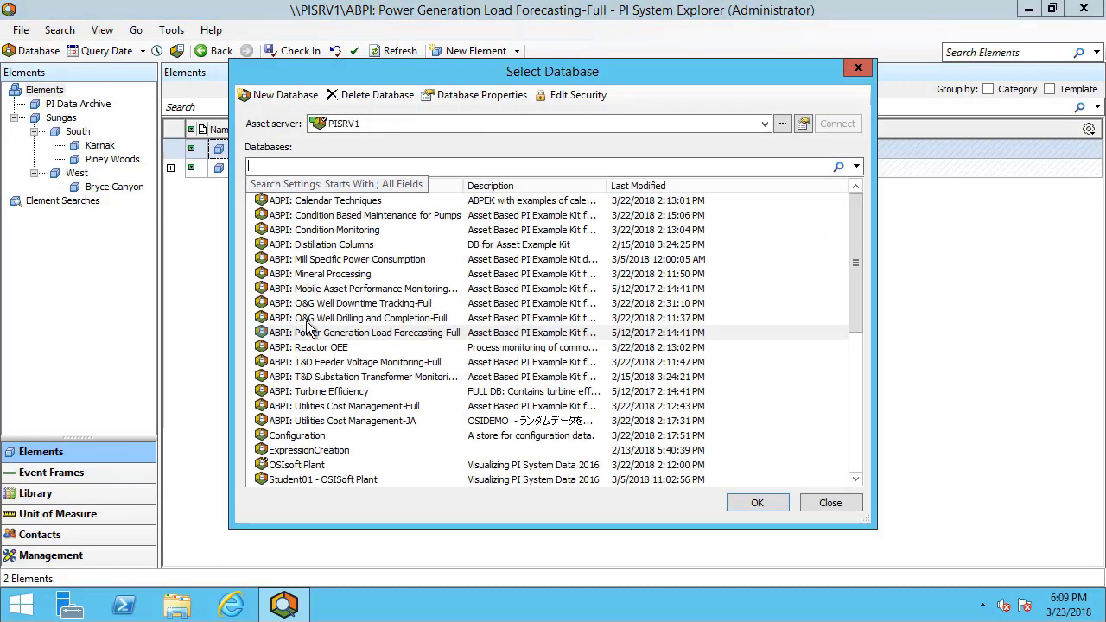
left_click(340, 304)
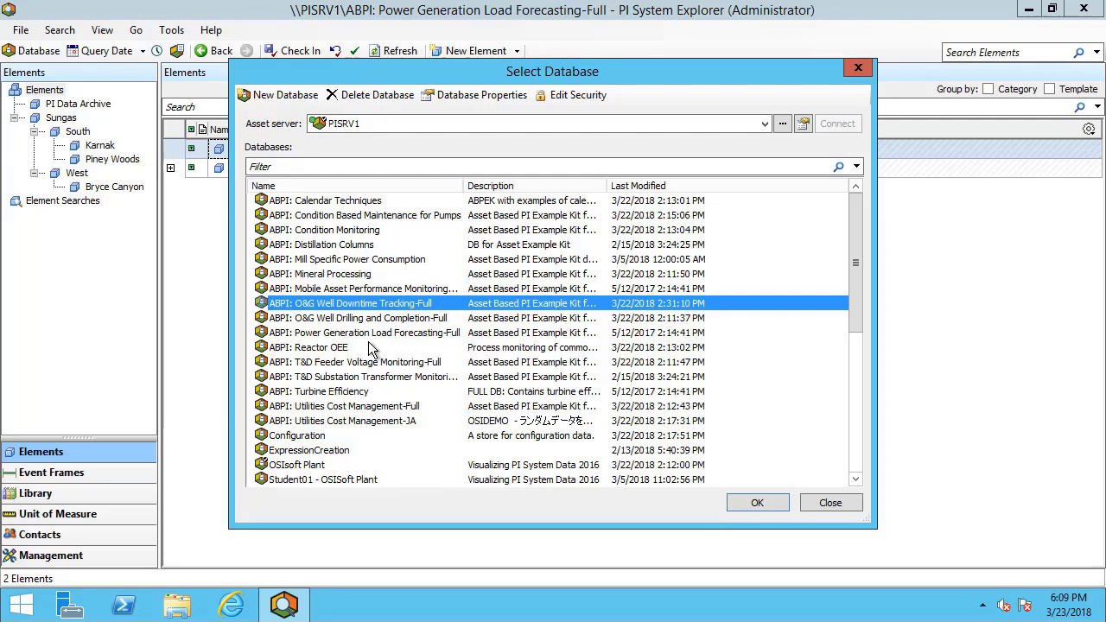
double_click(361, 303)
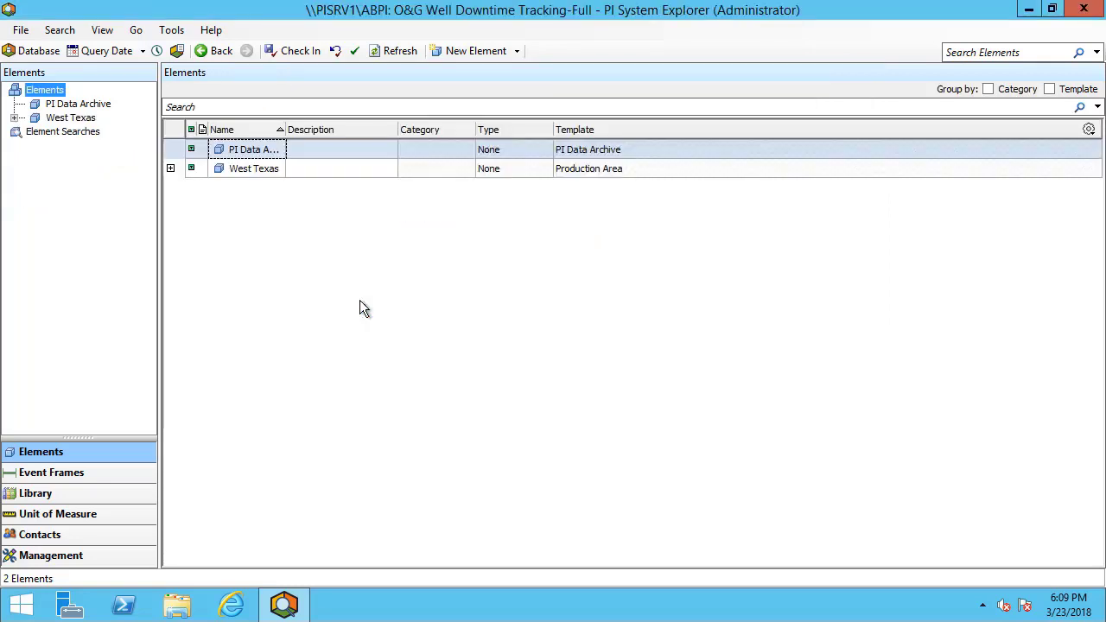
left_click(14, 118)
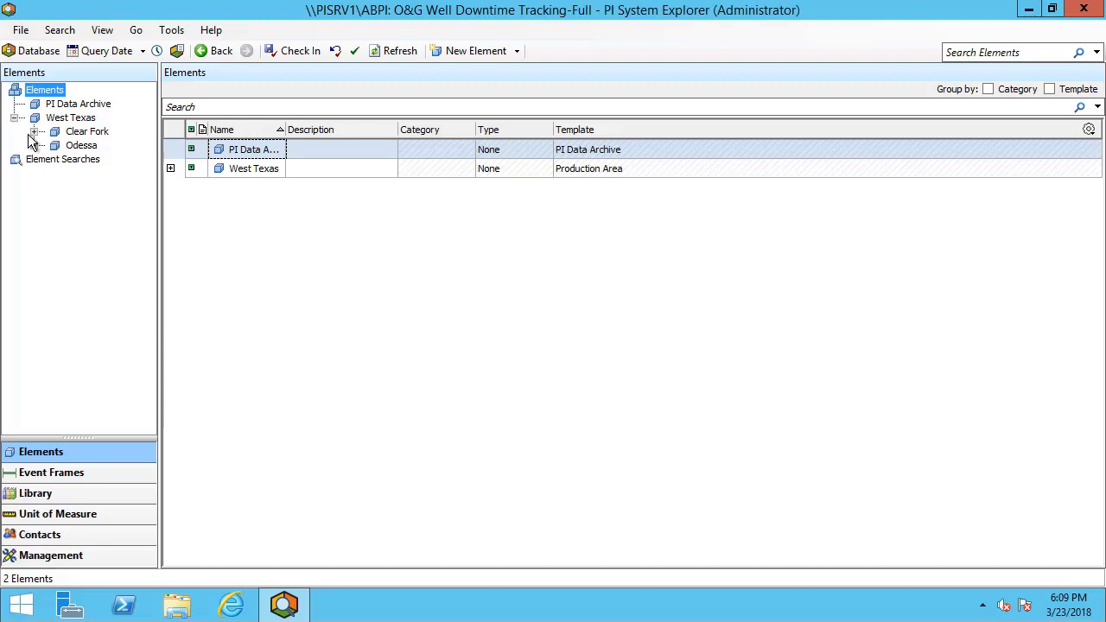
left_click(34, 131)
left_click(33, 201)
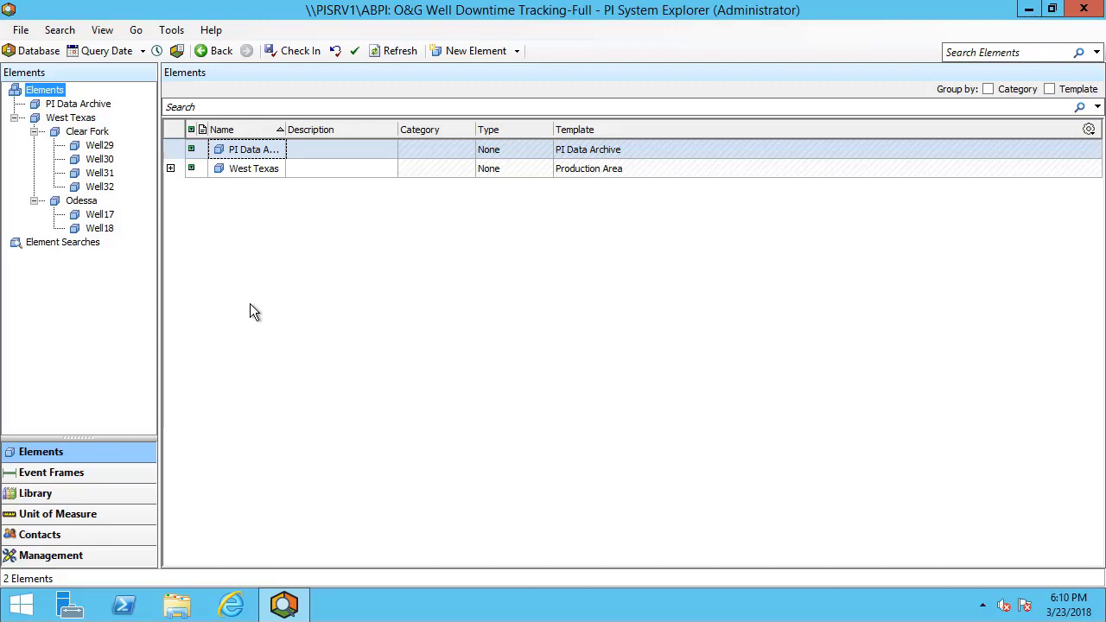
- In the Library, expand Element Templates and select Well Pad to show its analysis templates
left_click(60, 492)
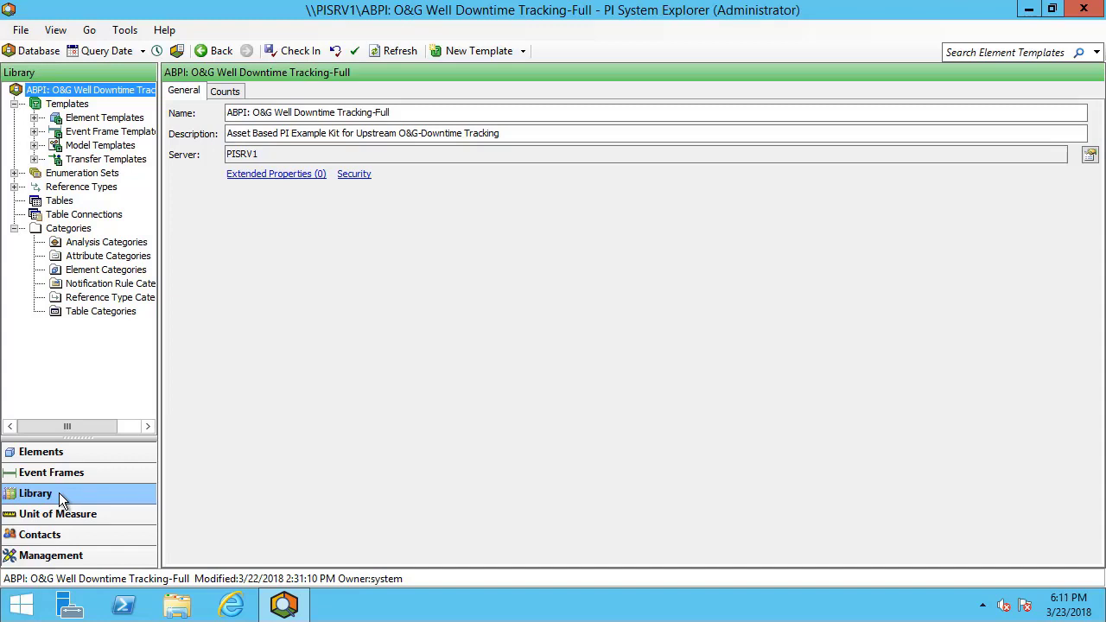
left_click(34, 119)
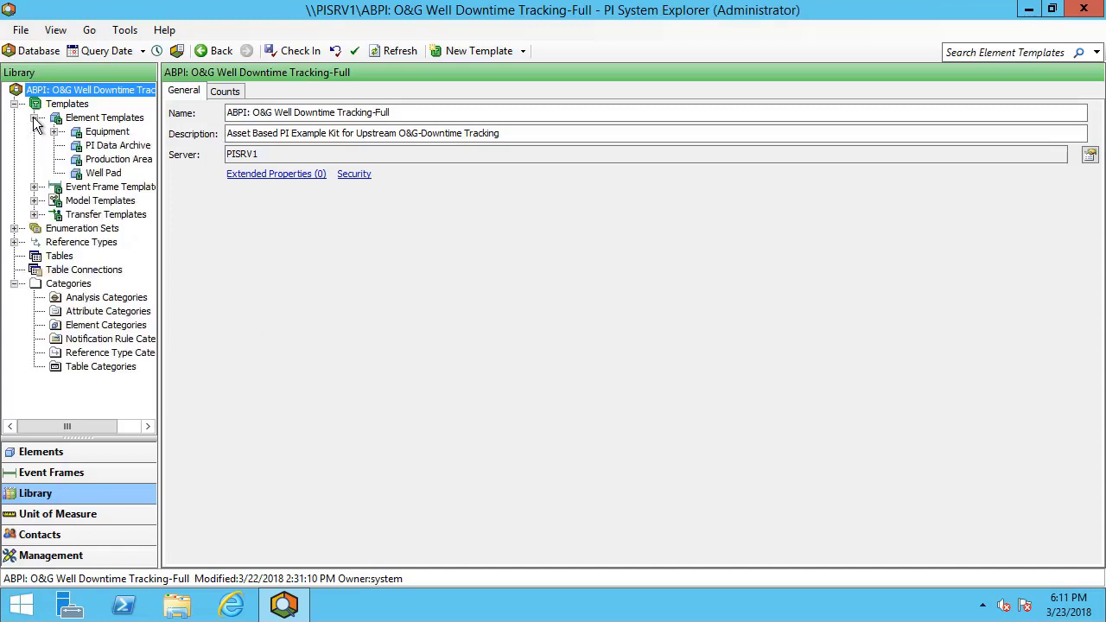
left_click(97, 177)
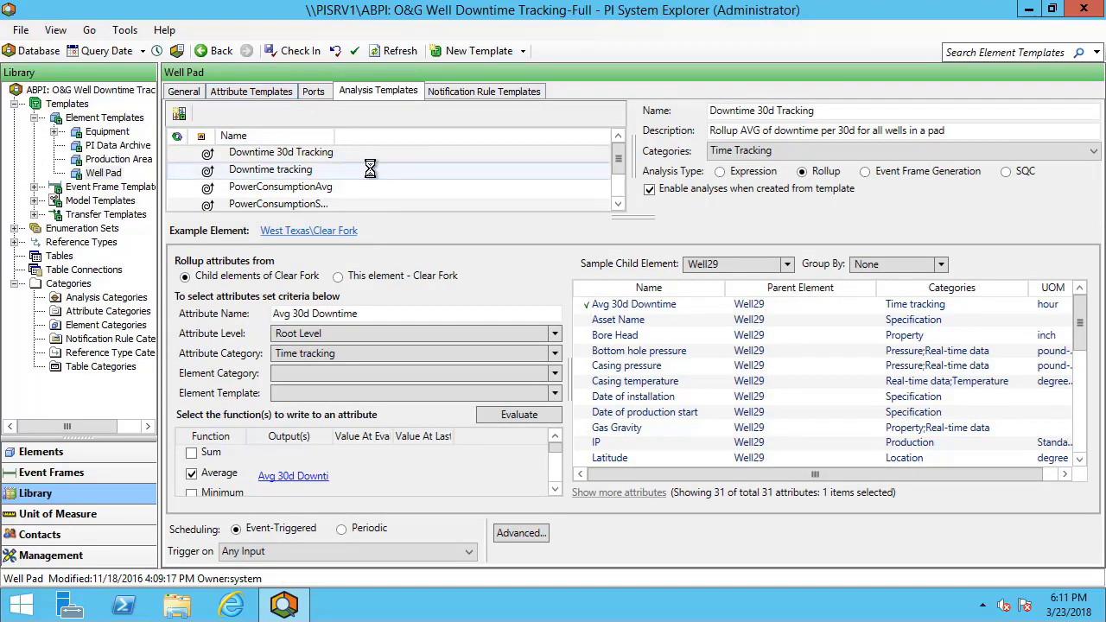
- Add a new rollup analysis template to Well Pad named 'Gas Gravity Avg'
right_click(370, 169)
left_click(340, 180)
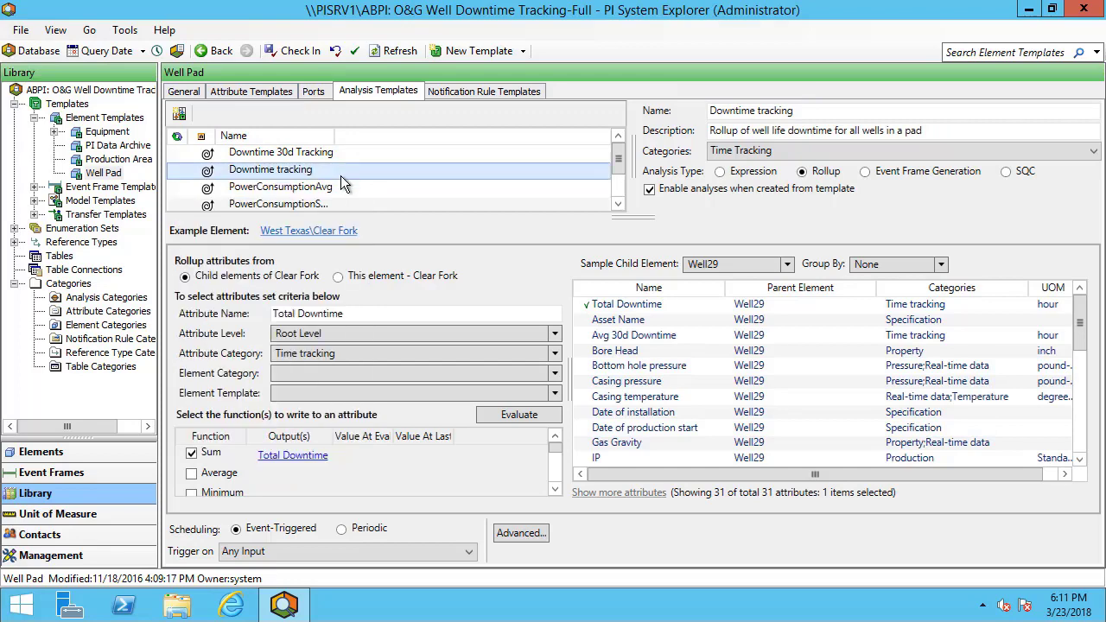
left_click(803, 173)
left_click_drag(794, 111, 694, 107)
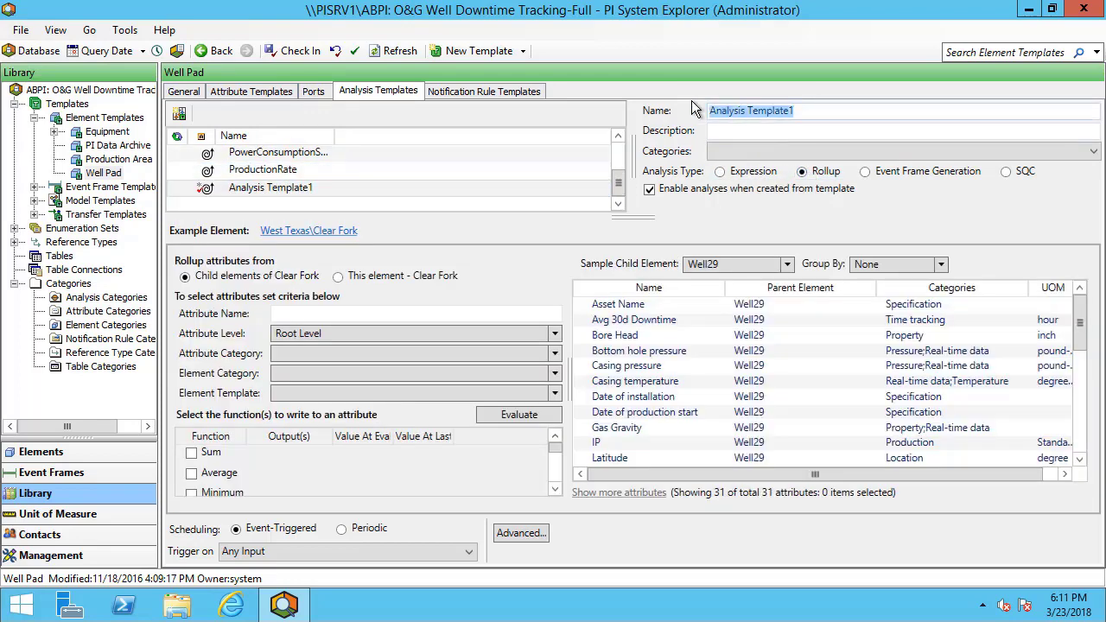
type("Gas gravit")
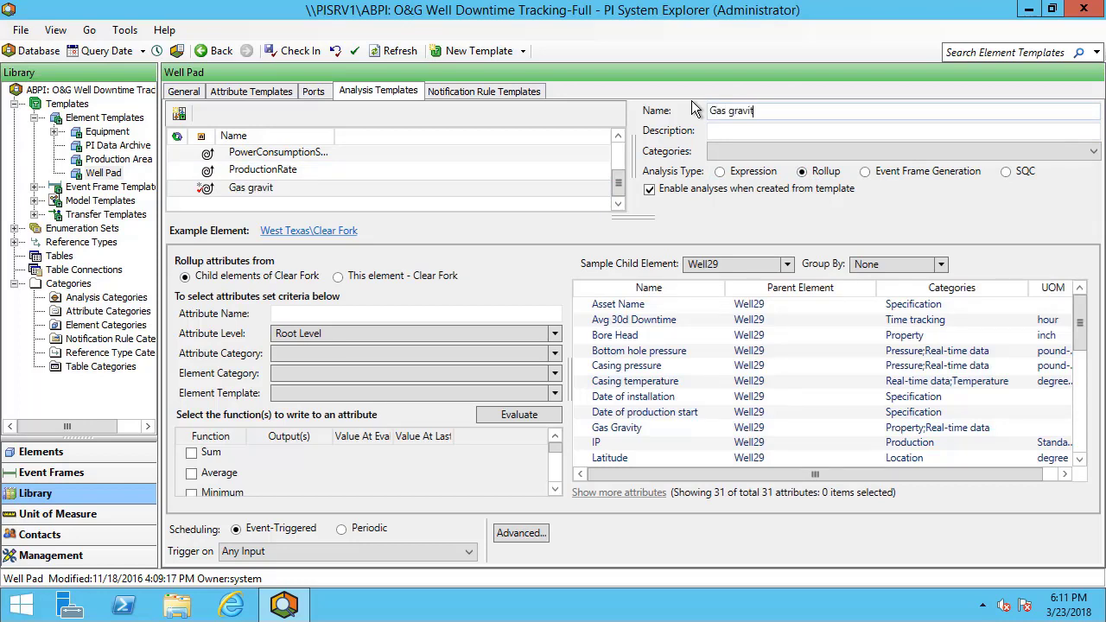
type("y Avg")
left_click(735, 111)
key("BackSpace")
type("G")
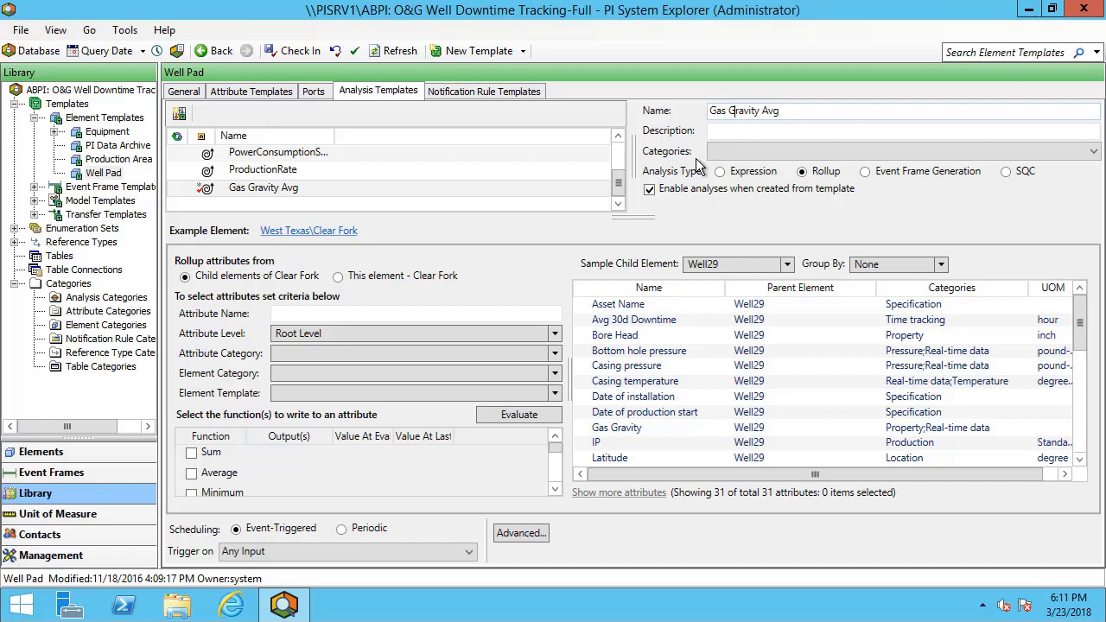
- Roll up child attributes matching Gas* using Average
left_click(329, 314)
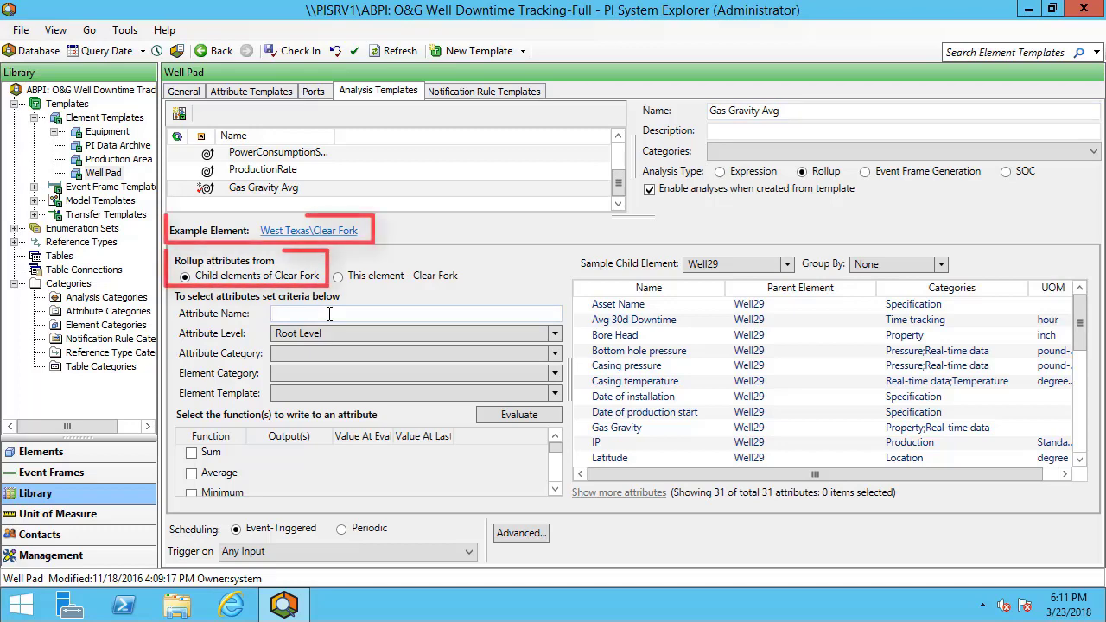
type("Gas")
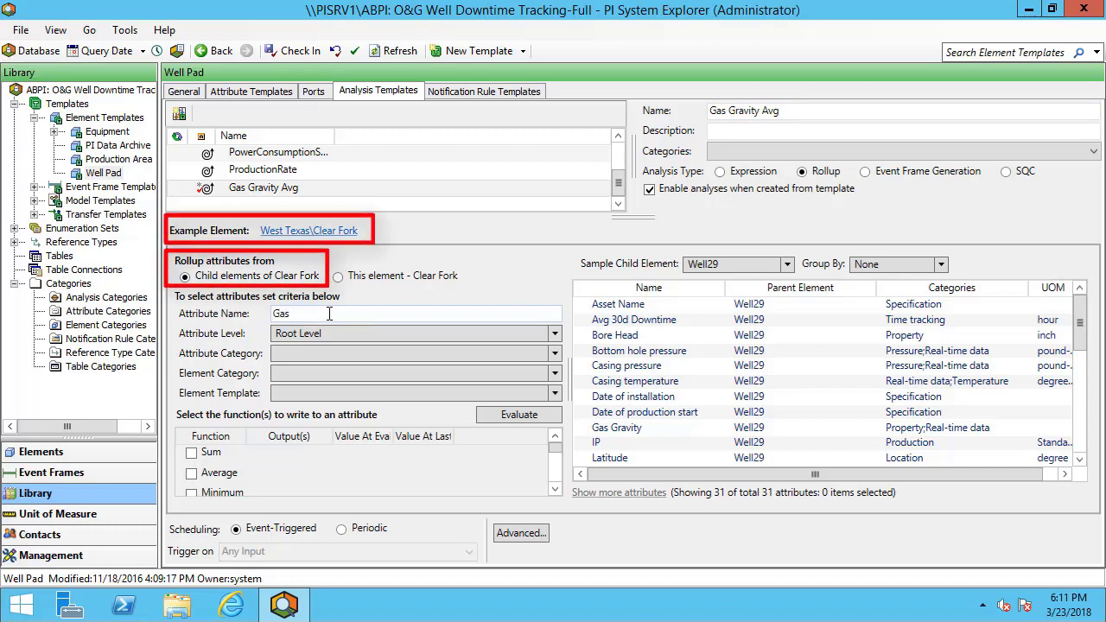
type("*")
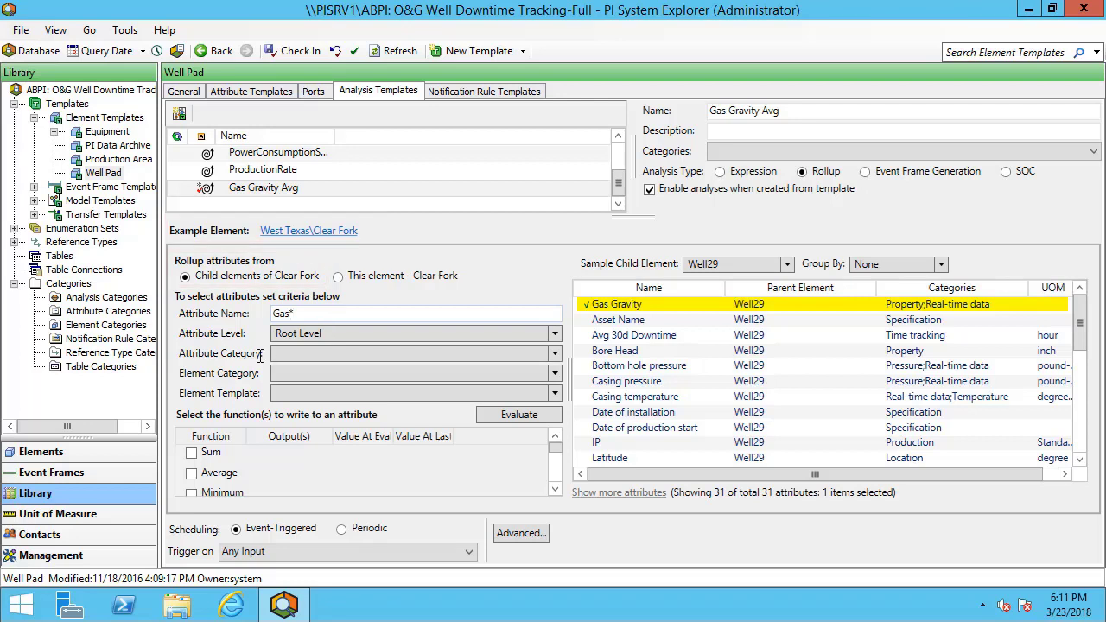
left_click(192, 474)
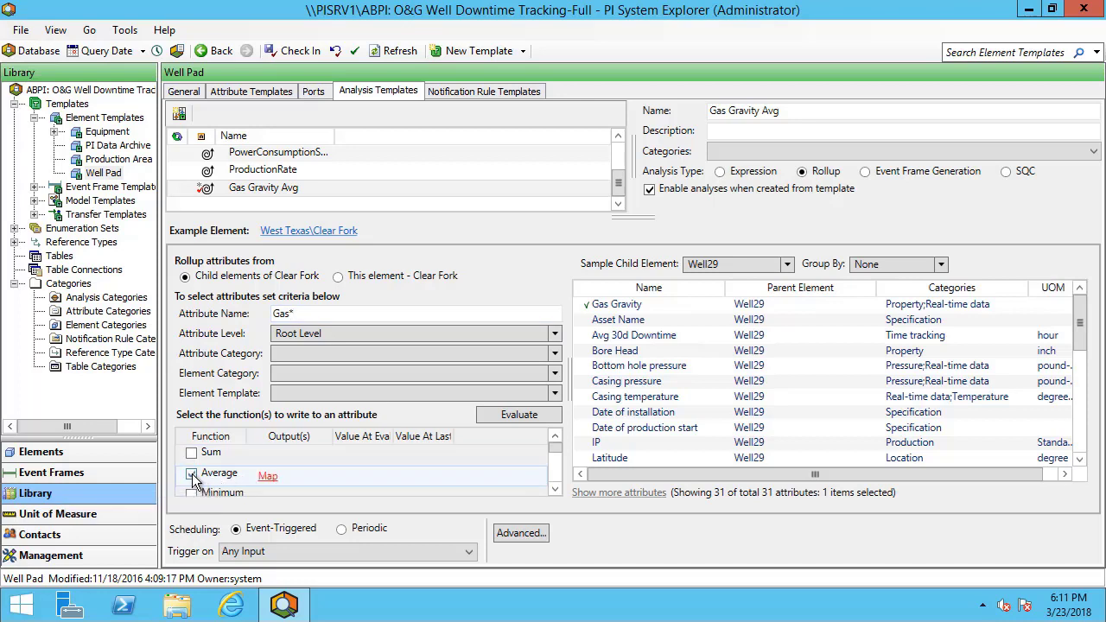
- Map the average to a new 'Gas Gravity Avg' attribute template and check in Well Pad
left_click(268, 477)
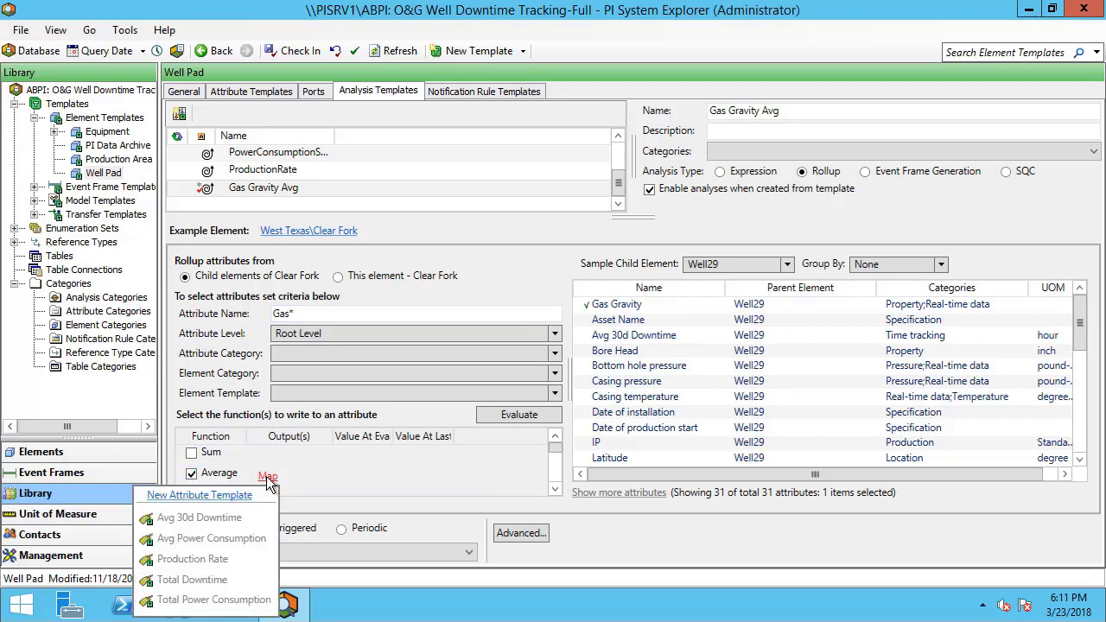
left_click(223, 496)
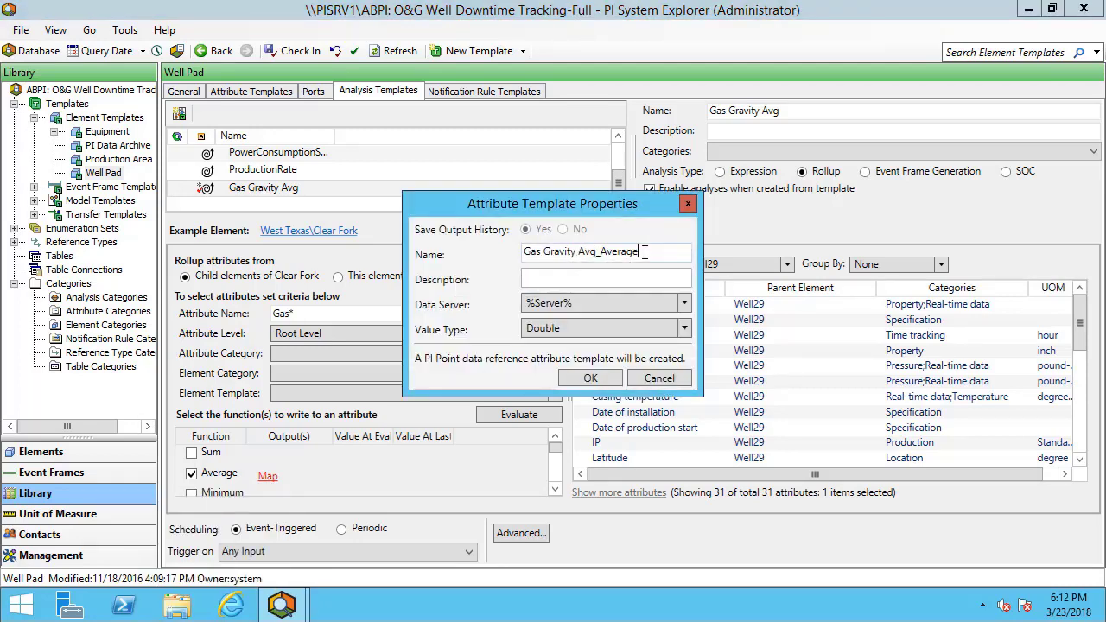
key("BackSpace")
key("BackSpace")
key("BackSpace")
key("BackSpace")
key("BackSpace")
key("BackSpace")
key("BackSpace")
key("BackSpace")
left_click(590, 378)
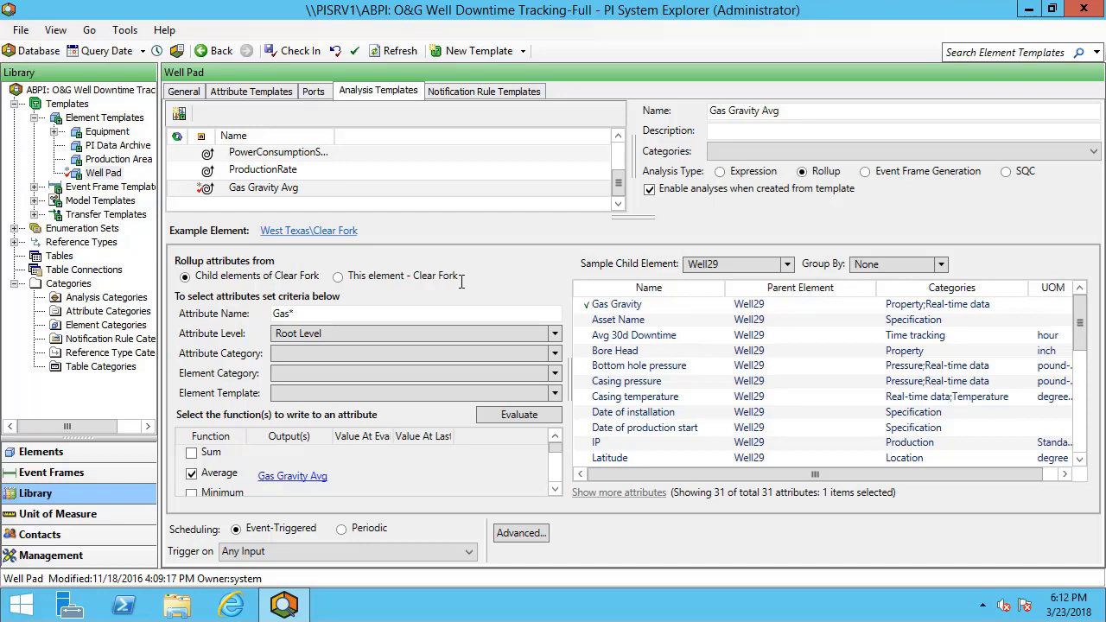
left_click(293, 51)
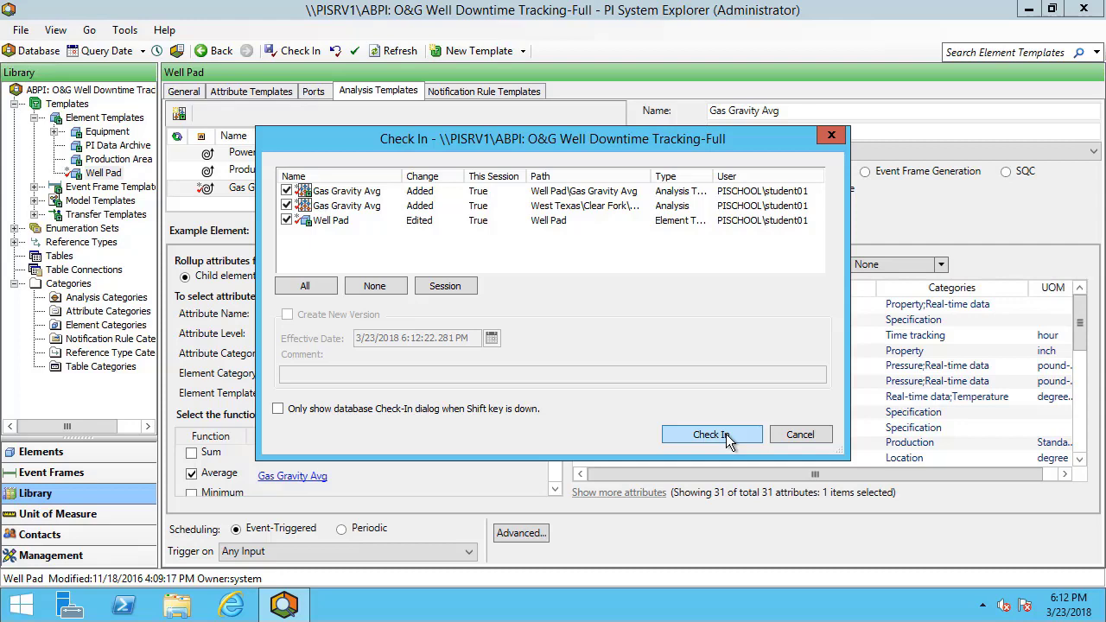
left_click(710, 435)
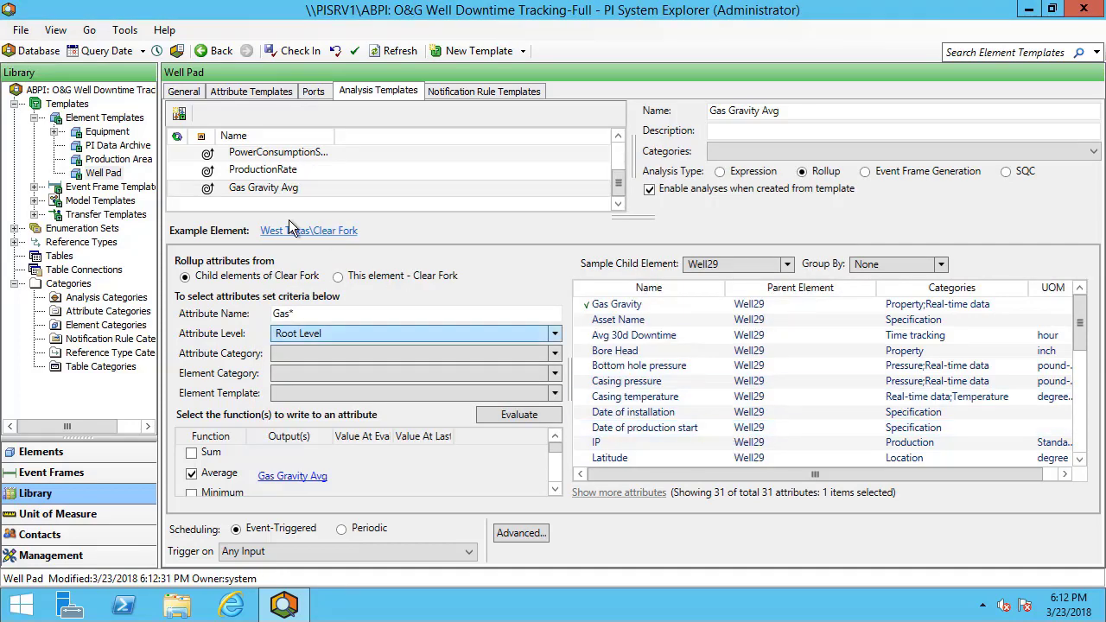
- Add a new rollup analysis template to the Production Area template
left_click(138, 160)
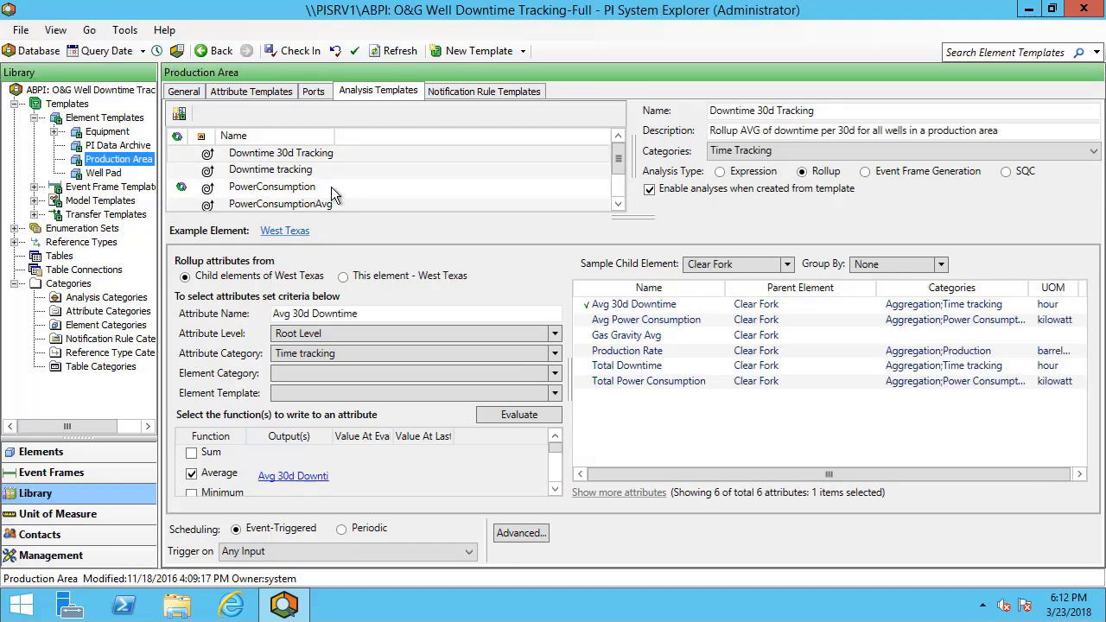
right_click(421, 154)
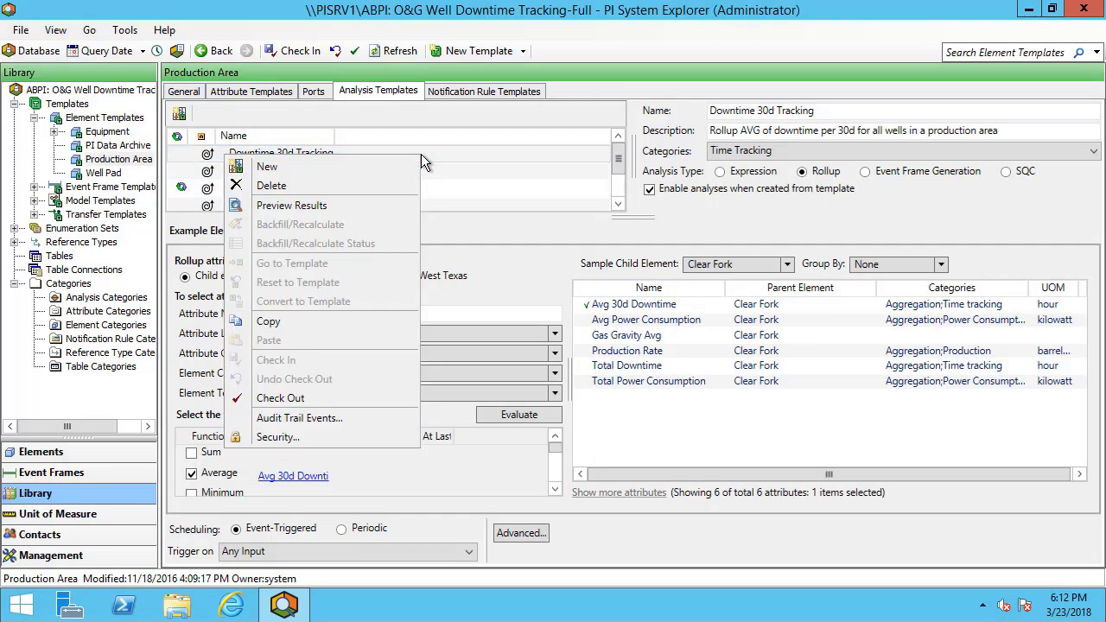
left_click(366, 162)
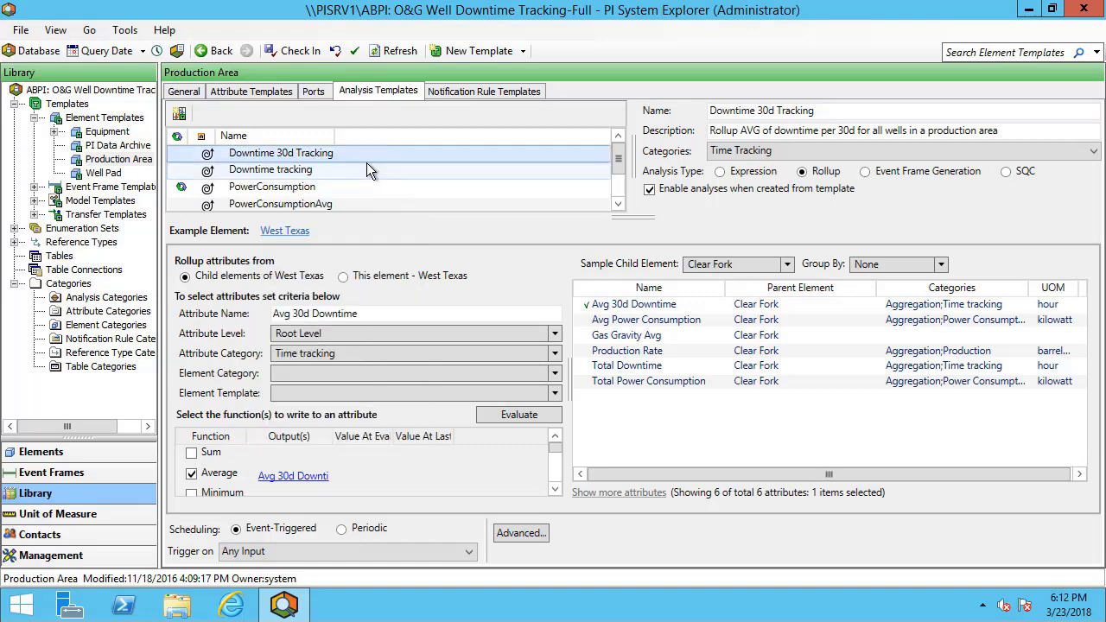
left_click(802, 172)
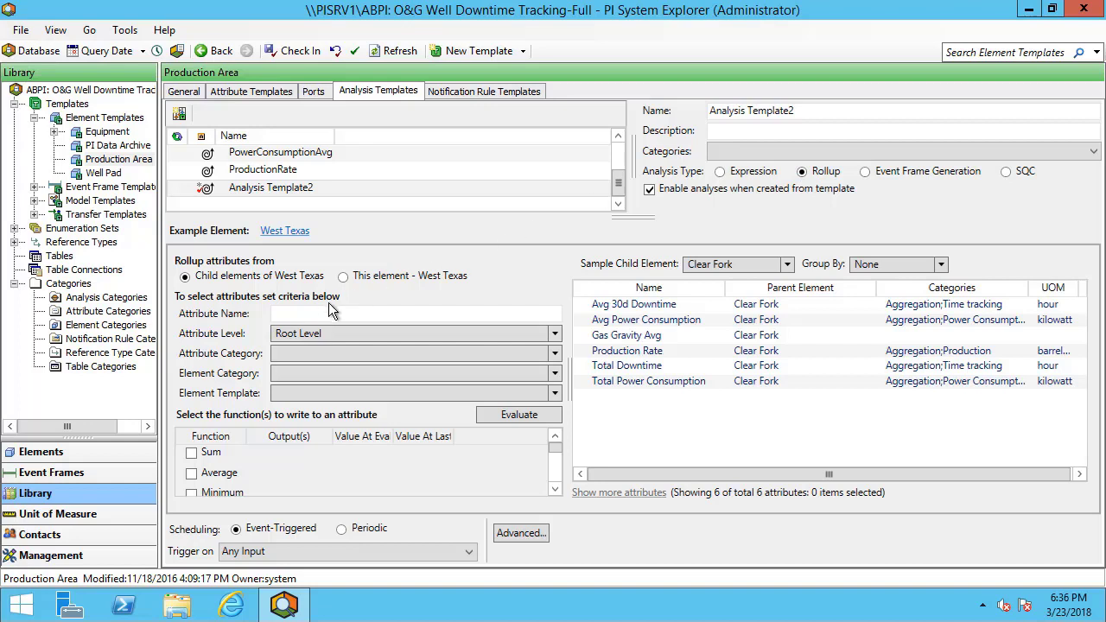
- Roll up child attributes matching Gas* using Average
left_click(309, 315)
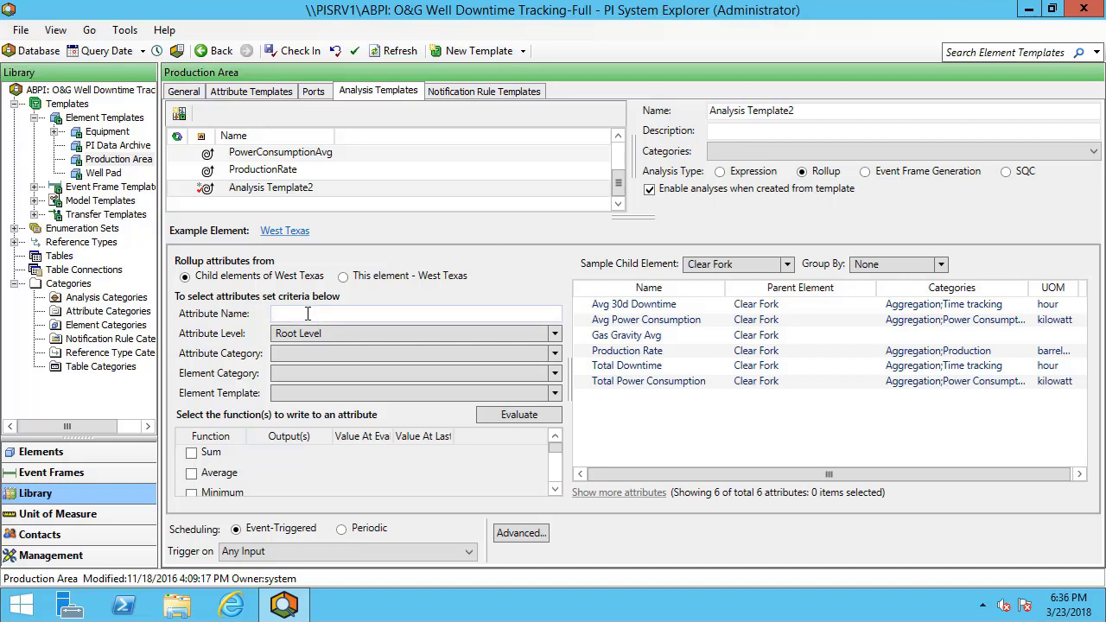
type("Gas")
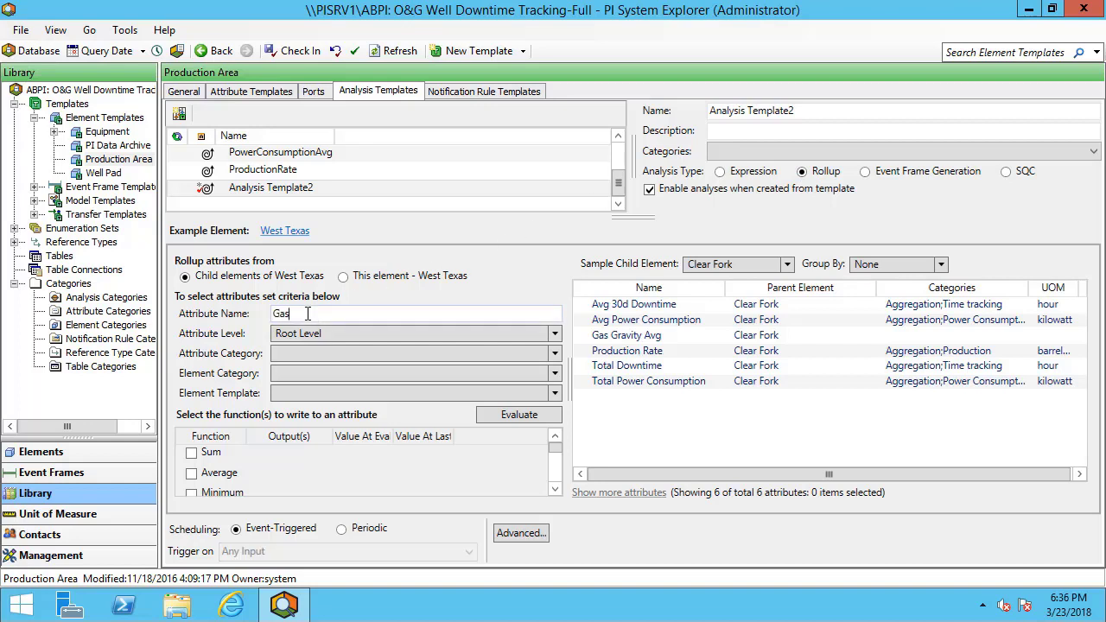
type("*")
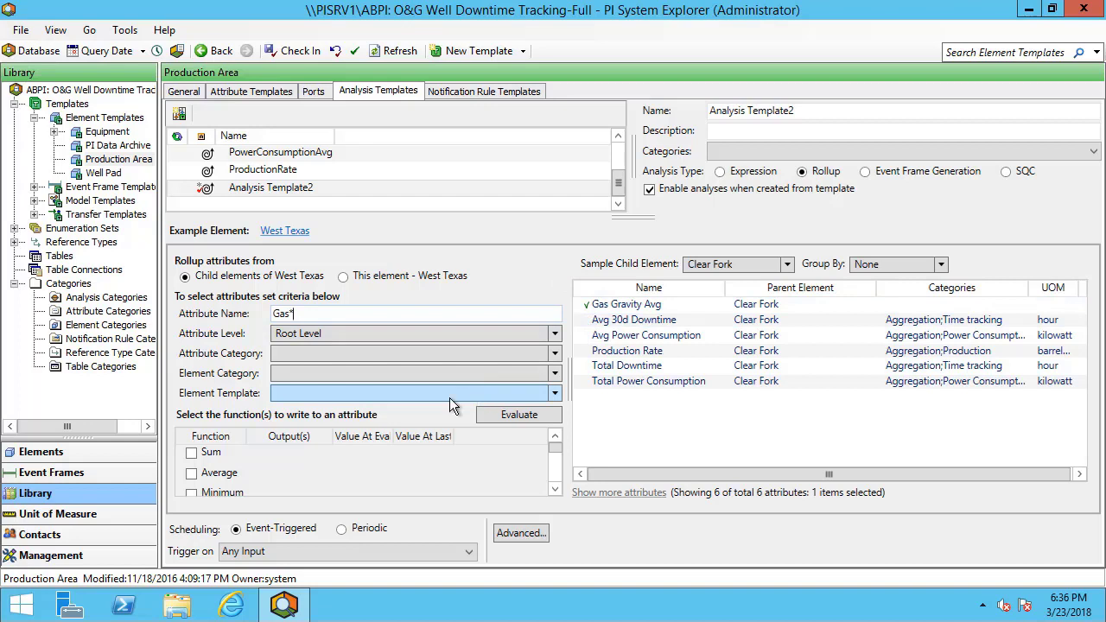
left_click(192, 474)
- Map the average output to a new attribute template named 'Gas Gravity Avg'
left_click(268, 476)
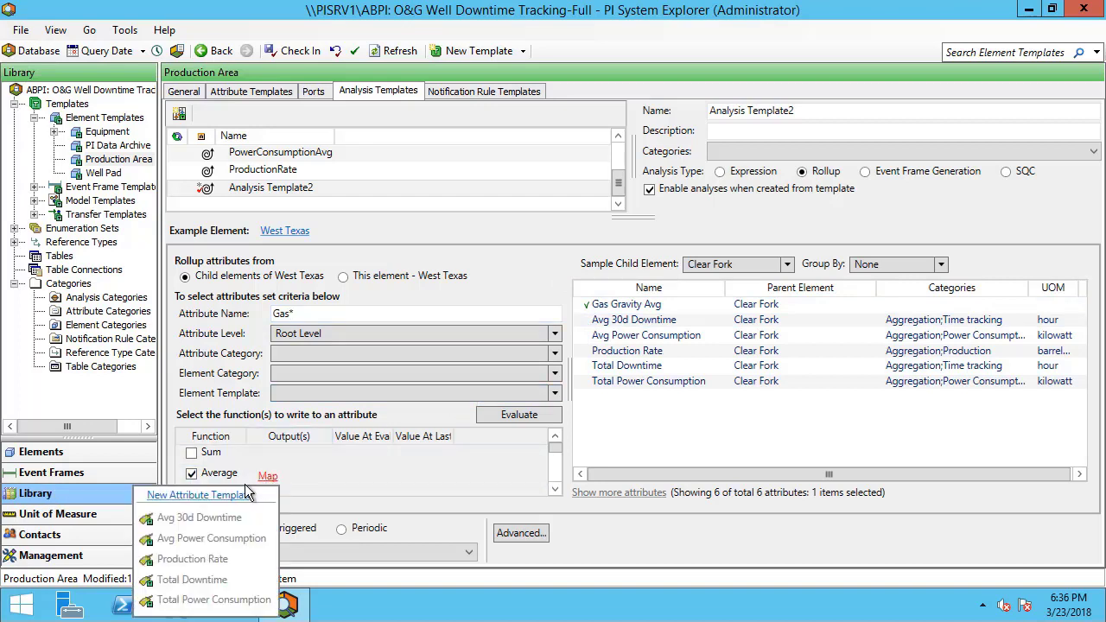
left_click(207, 496)
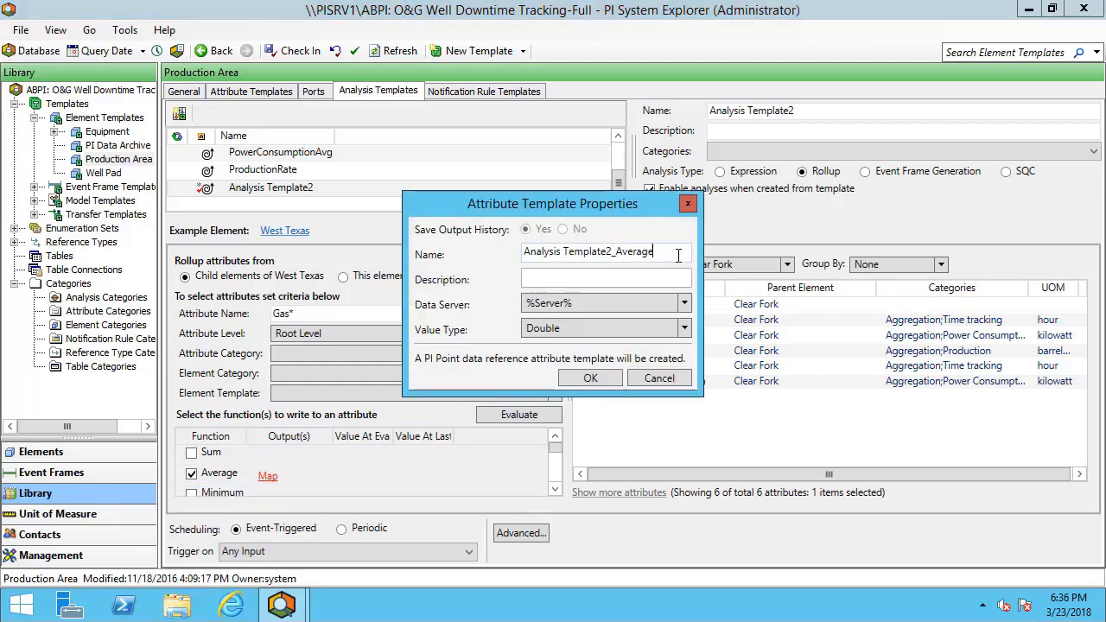
left_click_drag(678, 255, 499, 257)
key("BackSpace")
type("Gas")
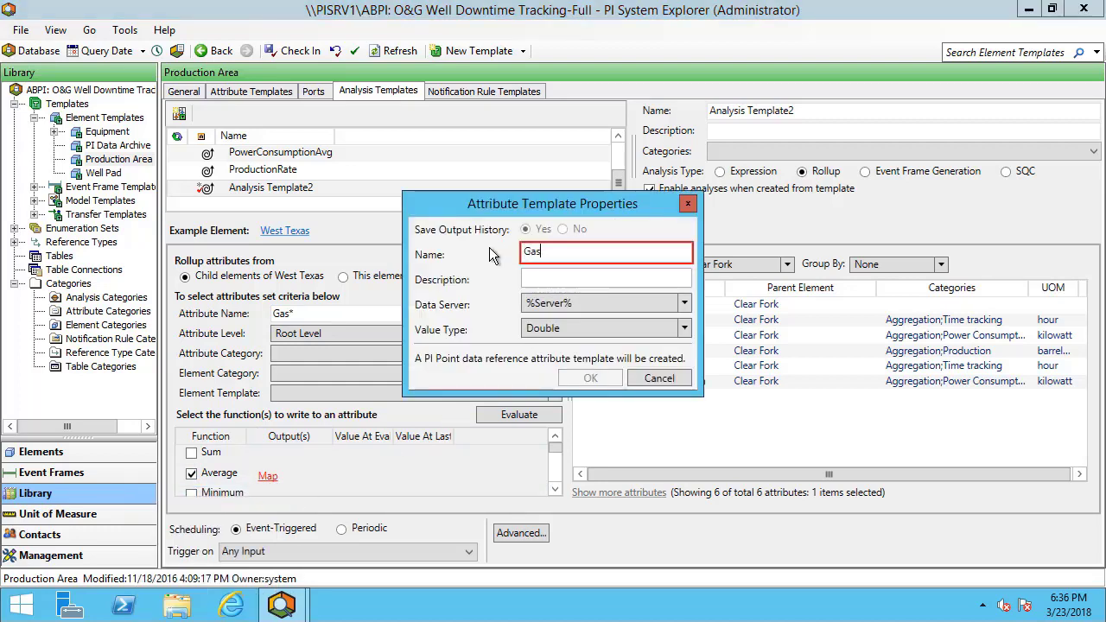
type(" Gravity Avg")
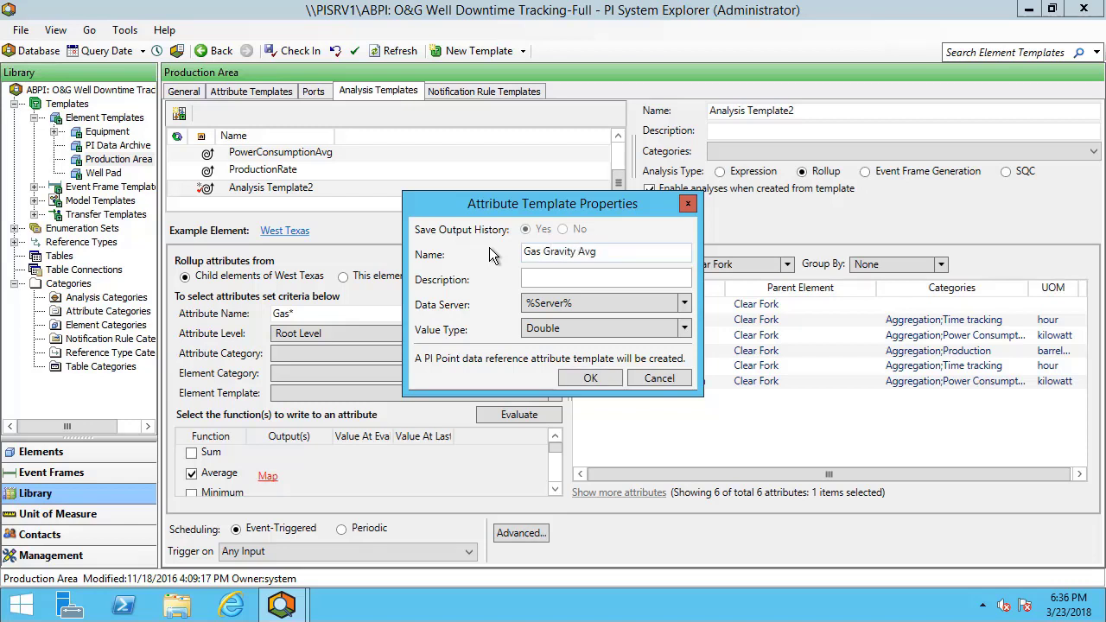
left_click(600, 380)
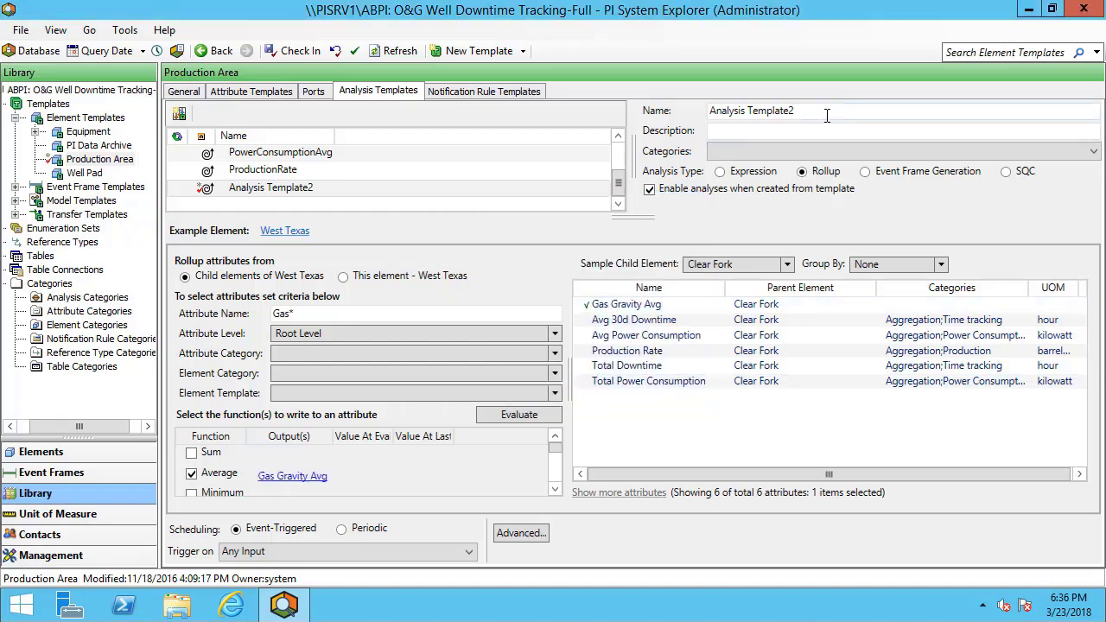
- Rename the rollup analysis to 'Gas Gravity Avg'
left_click_drag(819, 113, 628, 118)
type("Gas ")
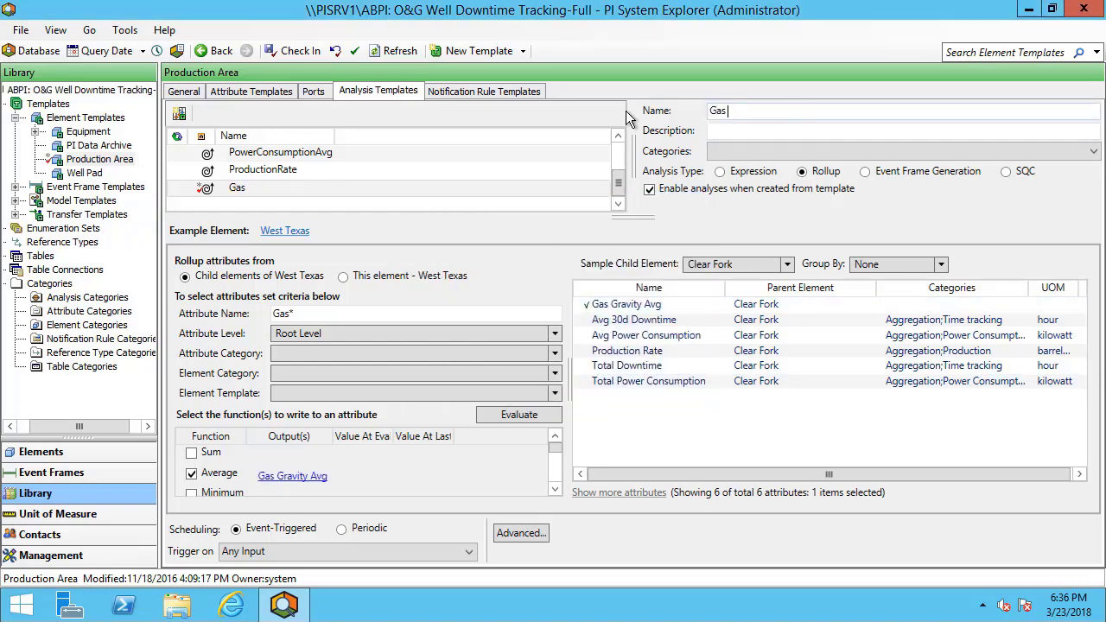
type("Grvity Avg")
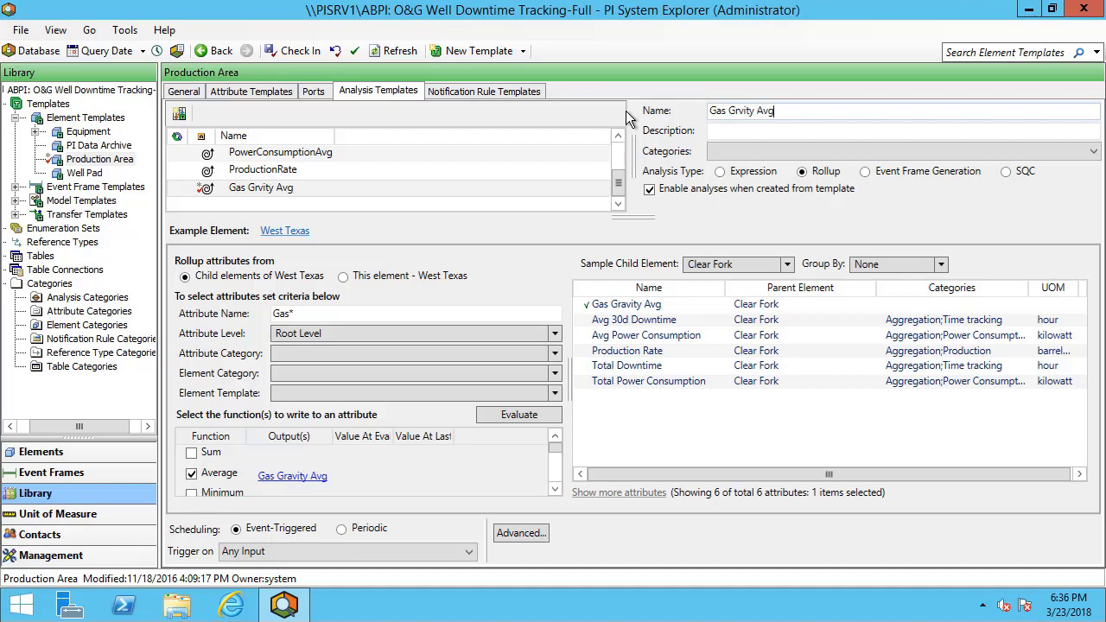
left_click(741, 113)
type("a")
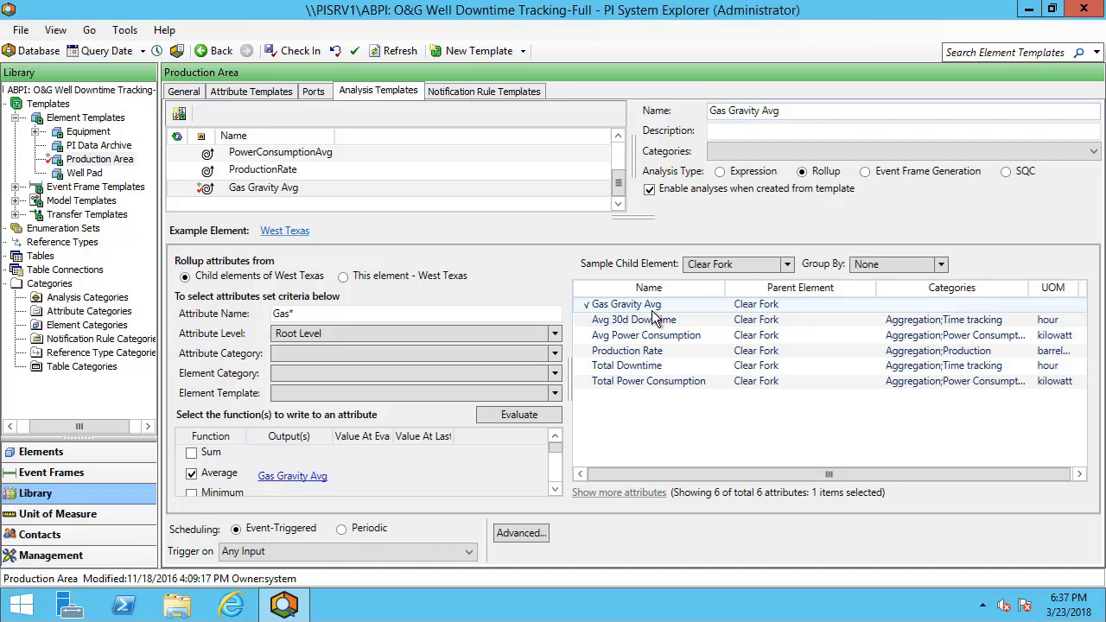
- Schedule it Periodic every 5 minutes and check in the Production Area changes
left_click(361, 530)
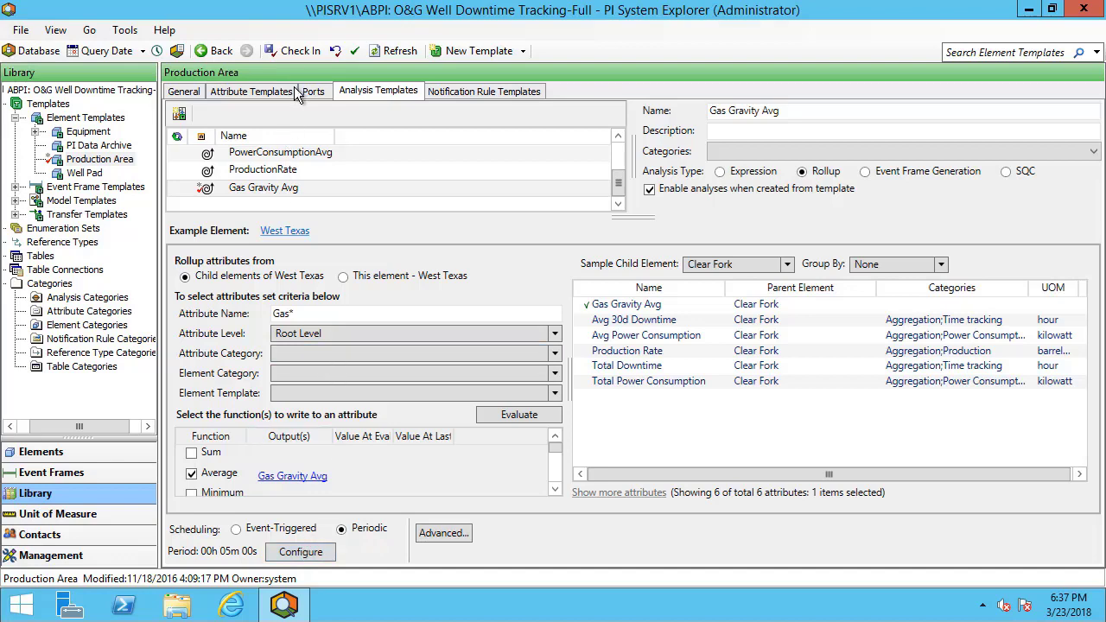
left_click(299, 52)
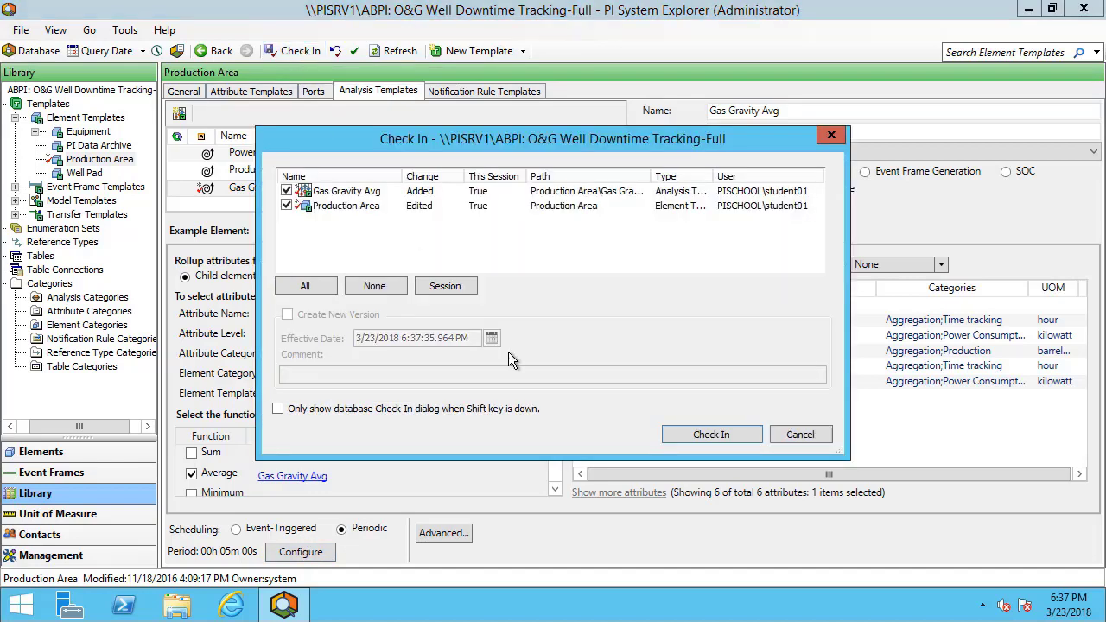
left_click(698, 429)
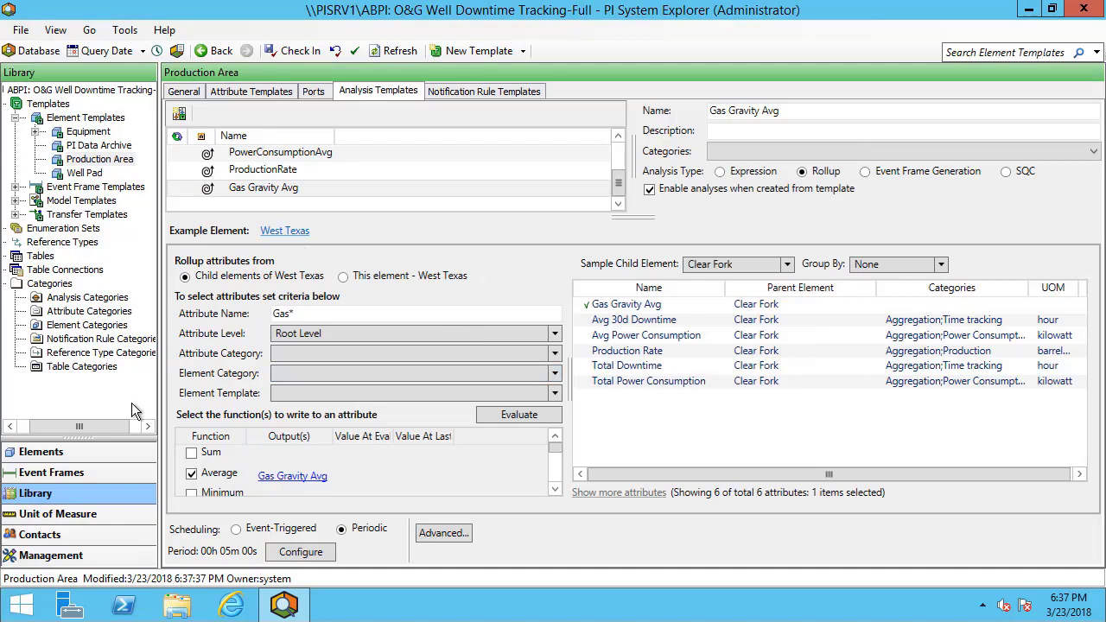
- Inspect the Gas Gravity Avg value in Clear Fork's attributes
left_click(58, 451)
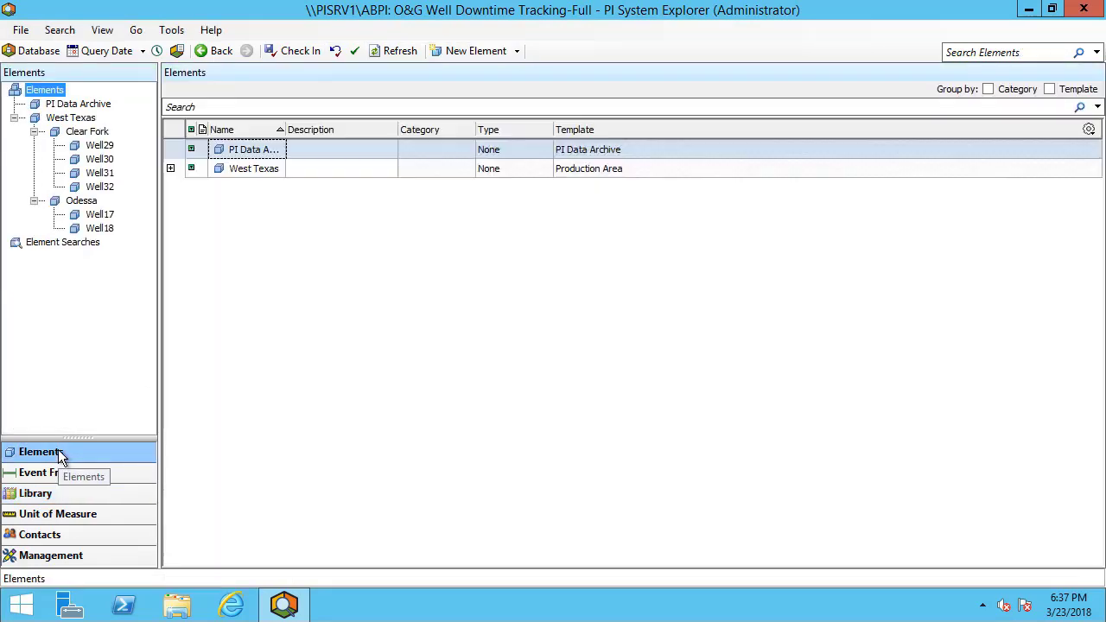
left_click(85, 135)
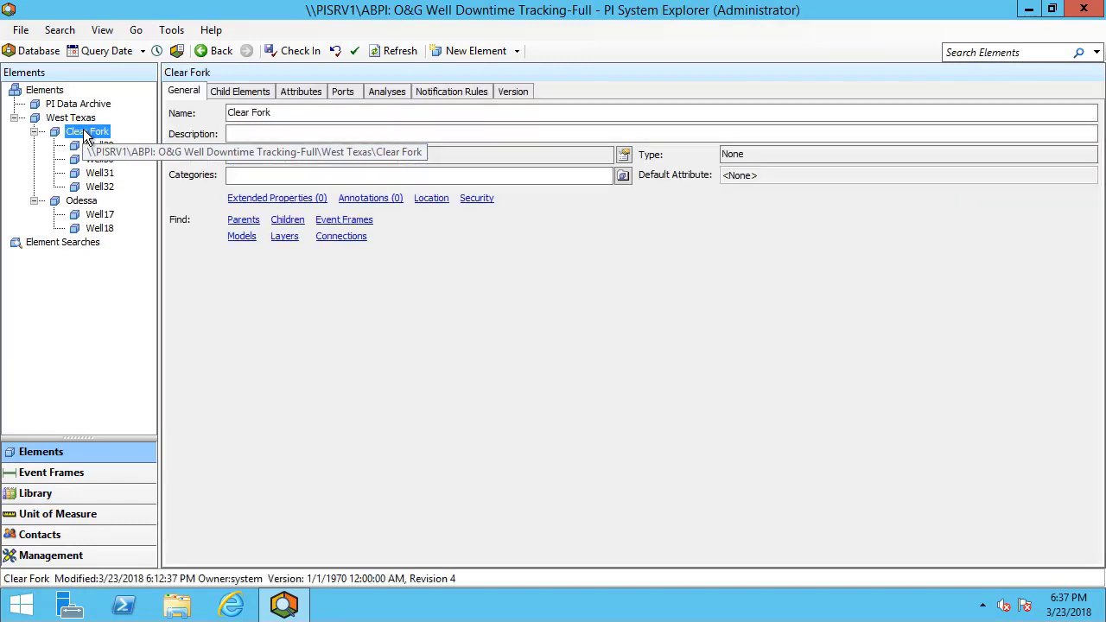
left_click(308, 92)
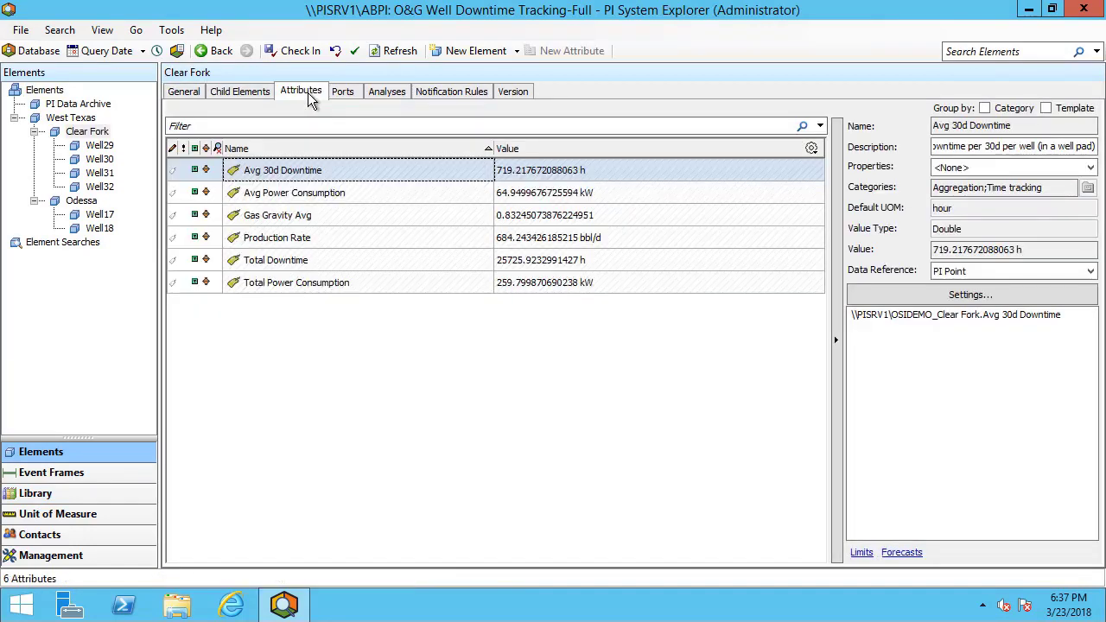
left_click(327, 215)
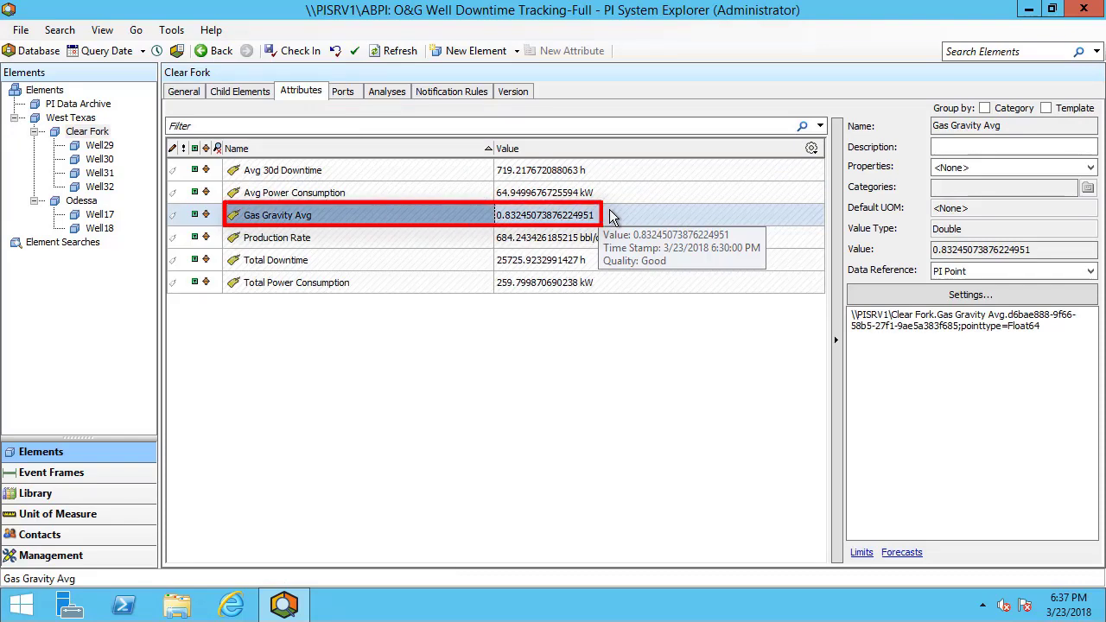
- Check Gas Gravity on Well29–Well32, then show Clear Fork and West Texas attributes
left_click(100, 147)
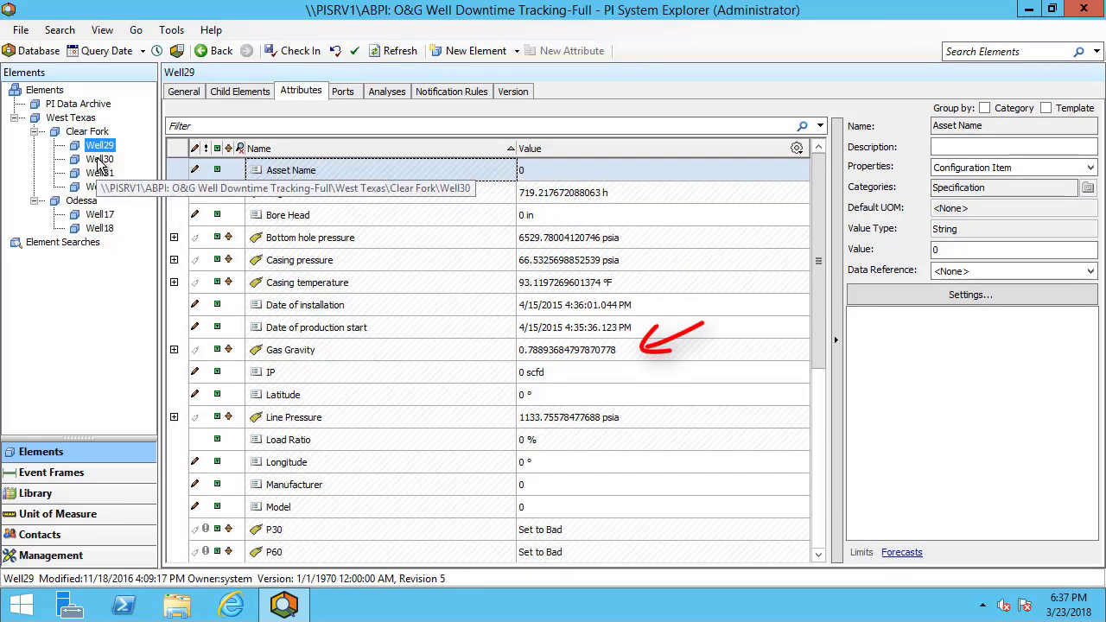
left_click(100, 159)
left_click(99, 172)
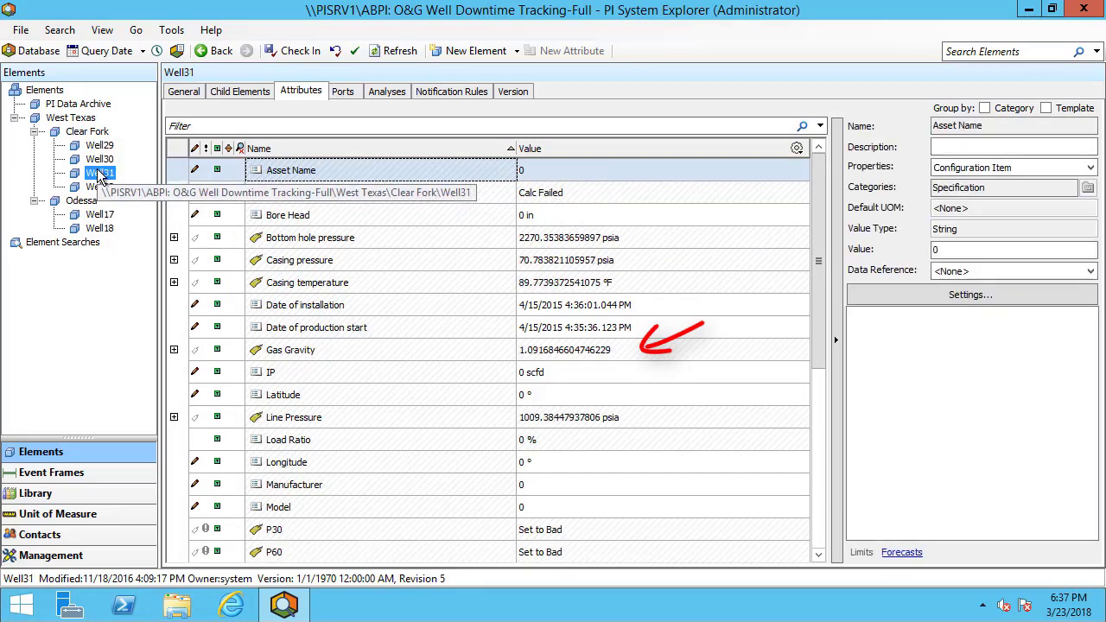
left_click(100, 187)
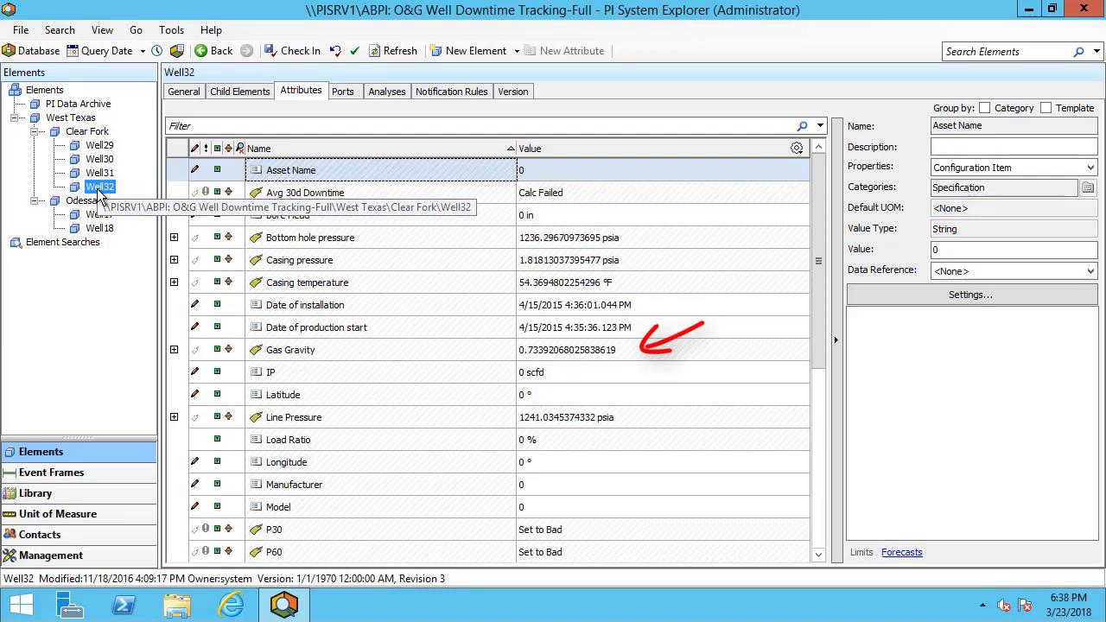
left_click(99, 175)
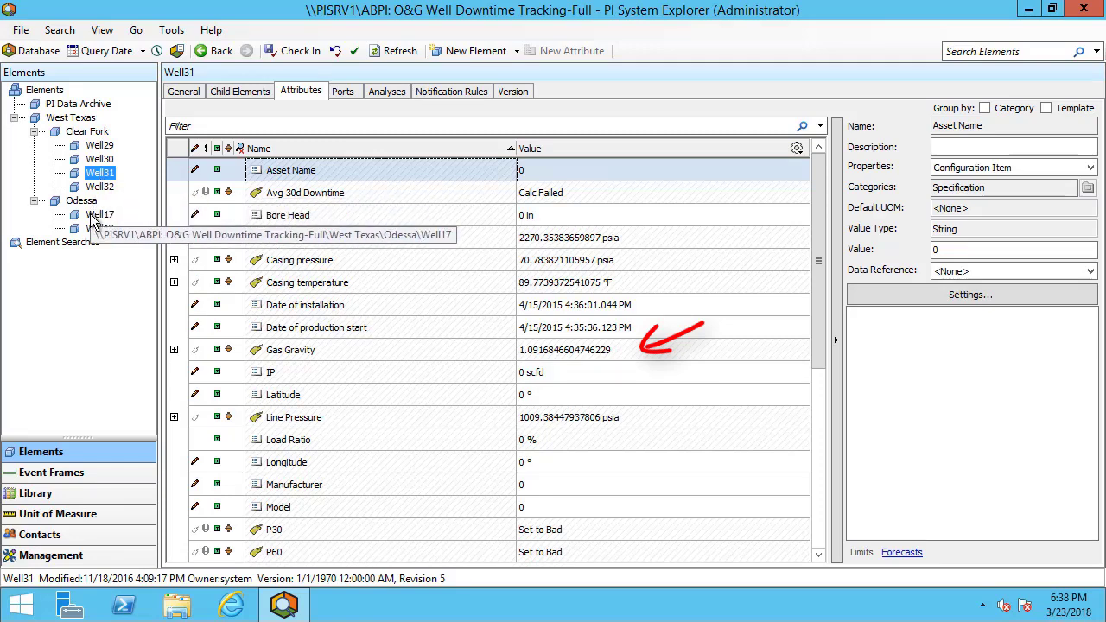
left_click(77, 136)
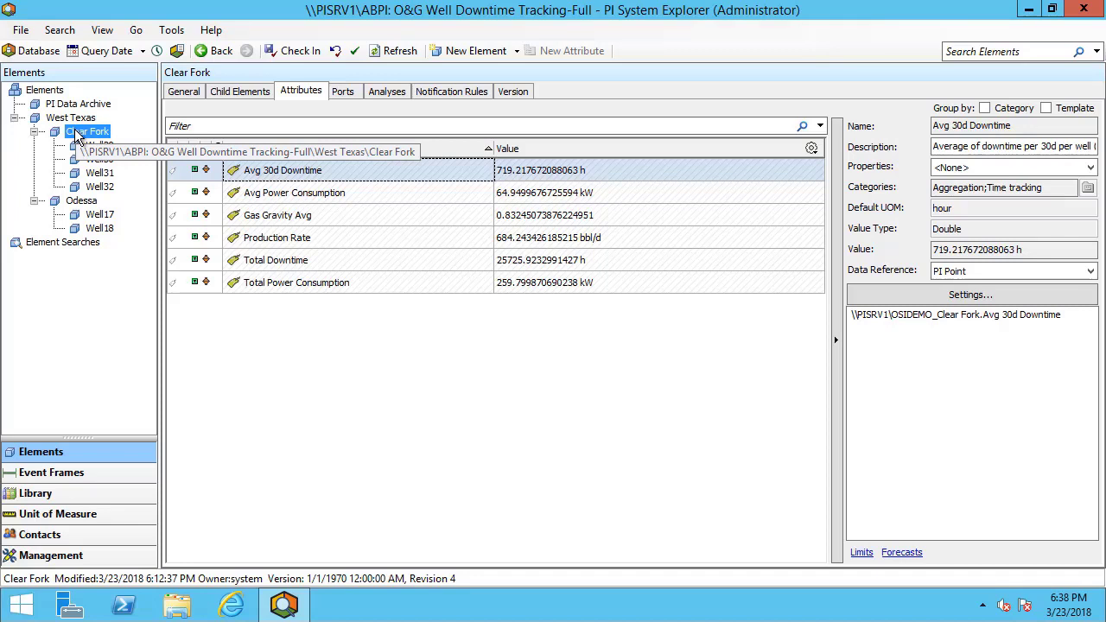
left_click(72, 121)
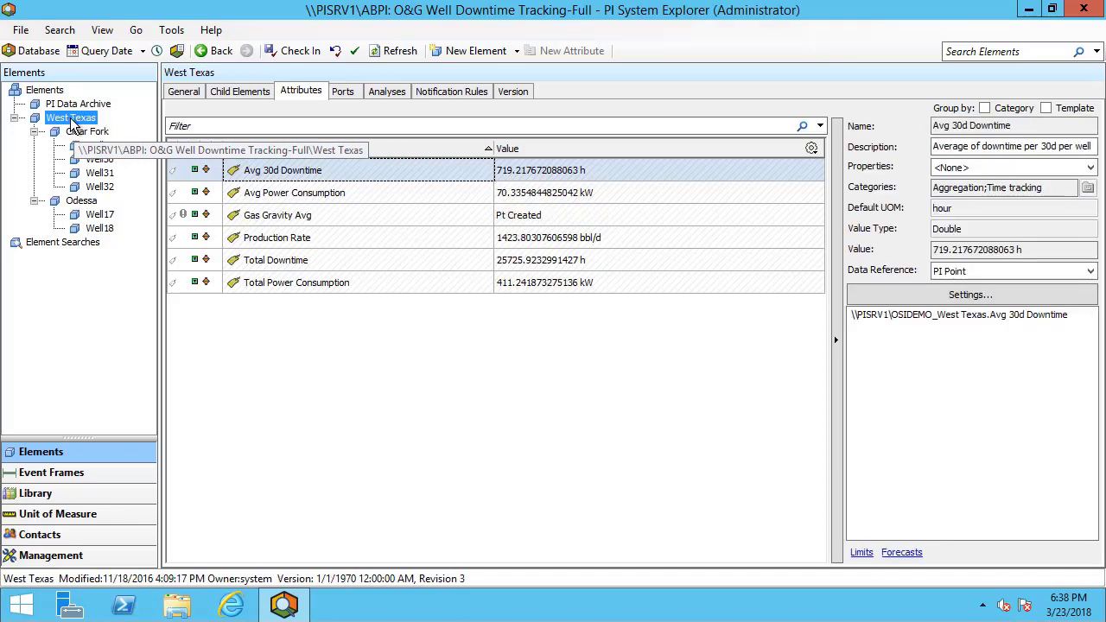